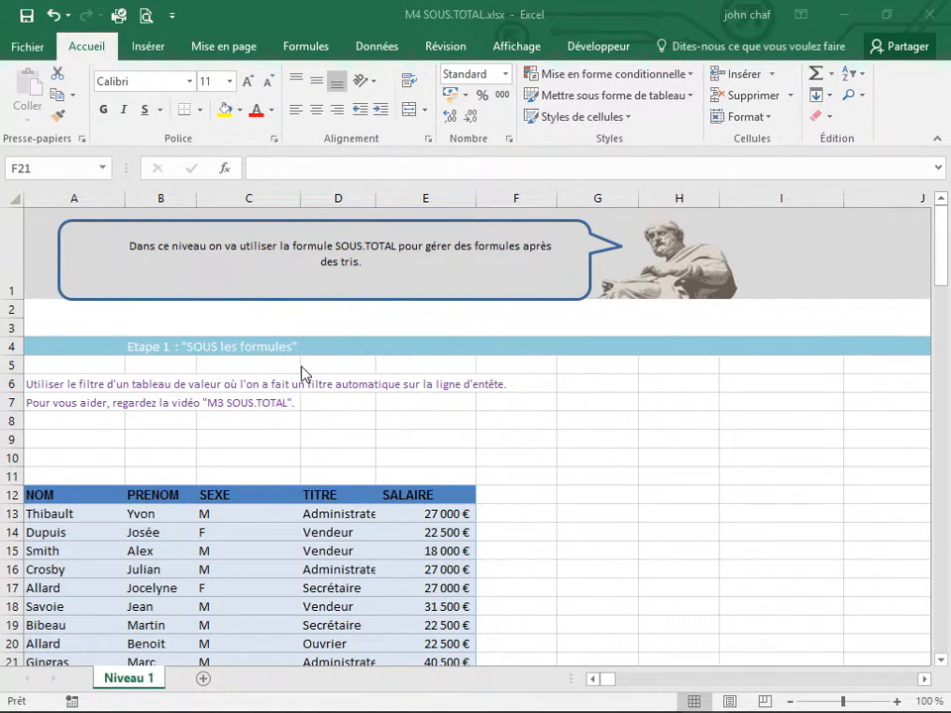
Examine the salary table, its red result cells, the function-number help and the exercise instructions below the table
{"action": "left_click", "coordinate": [246, 434]}
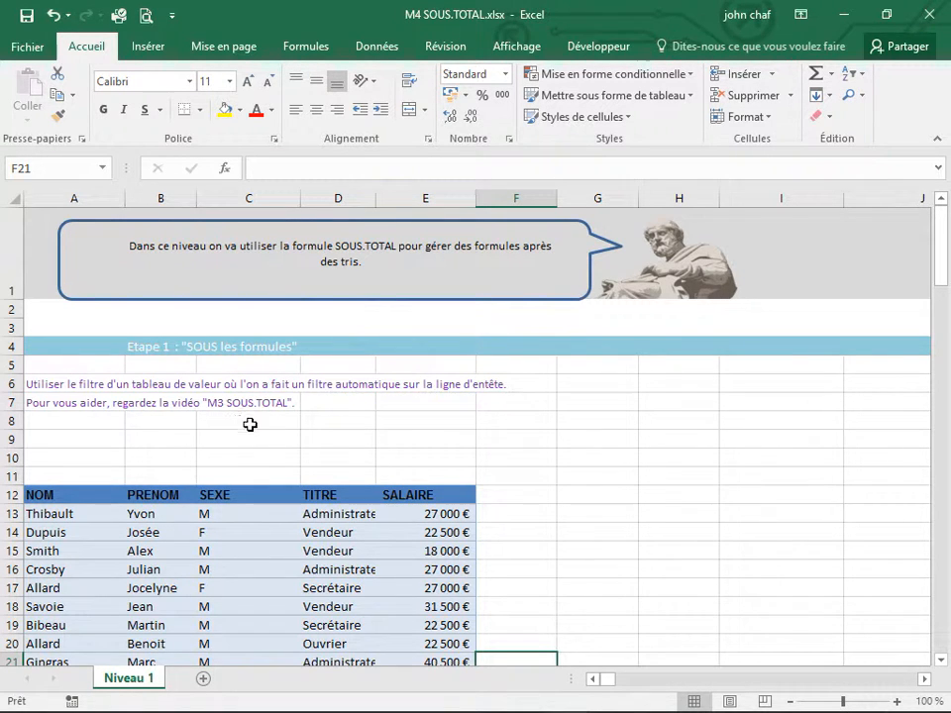
{"action": "left_click", "coordinate": [238, 438]}
{"action": "scroll", "coordinate": [318, 403], "scroll_direction": "down", "scroll_amount": 2}
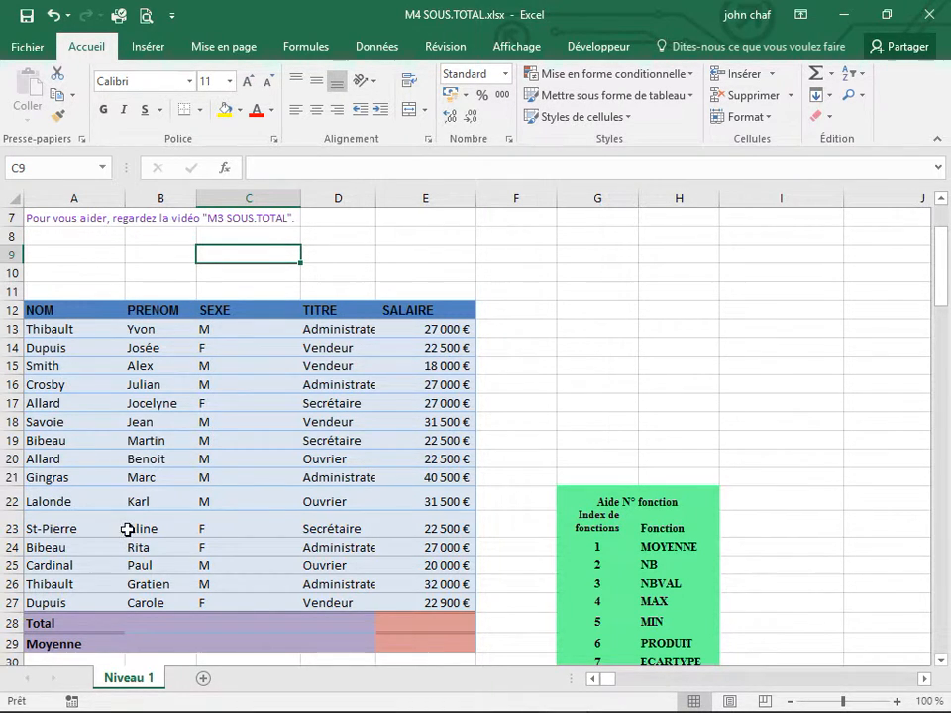
{"action": "scroll", "coordinate": [344, 557], "scroll_direction": "down", "scroll_amount": 1}
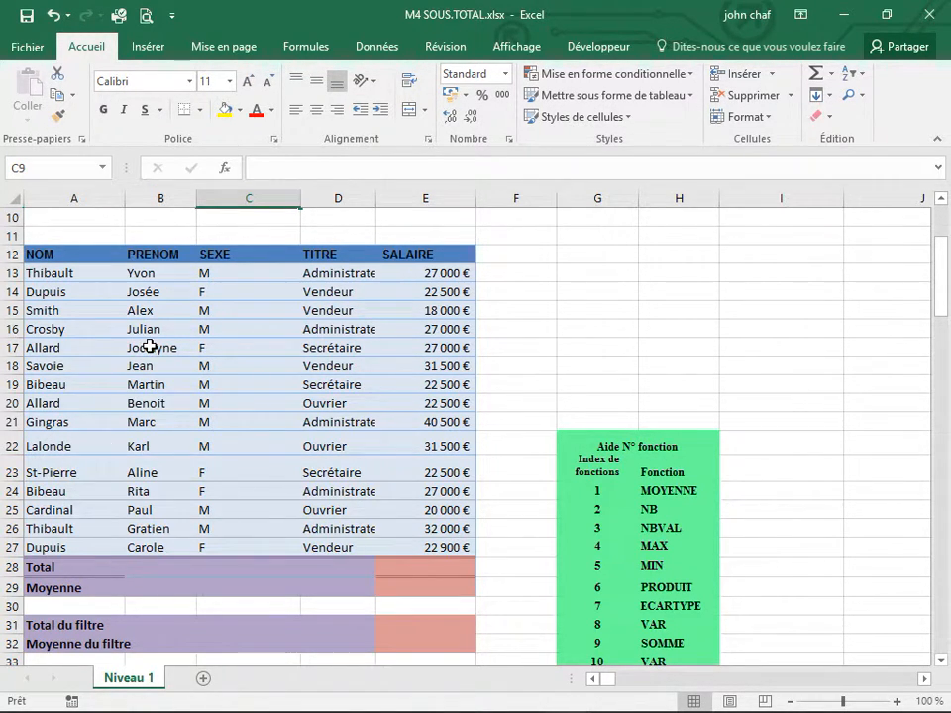
{"action": "scroll", "coordinate": [255, 387], "scroll_direction": "down", "scroll_amount": 1}
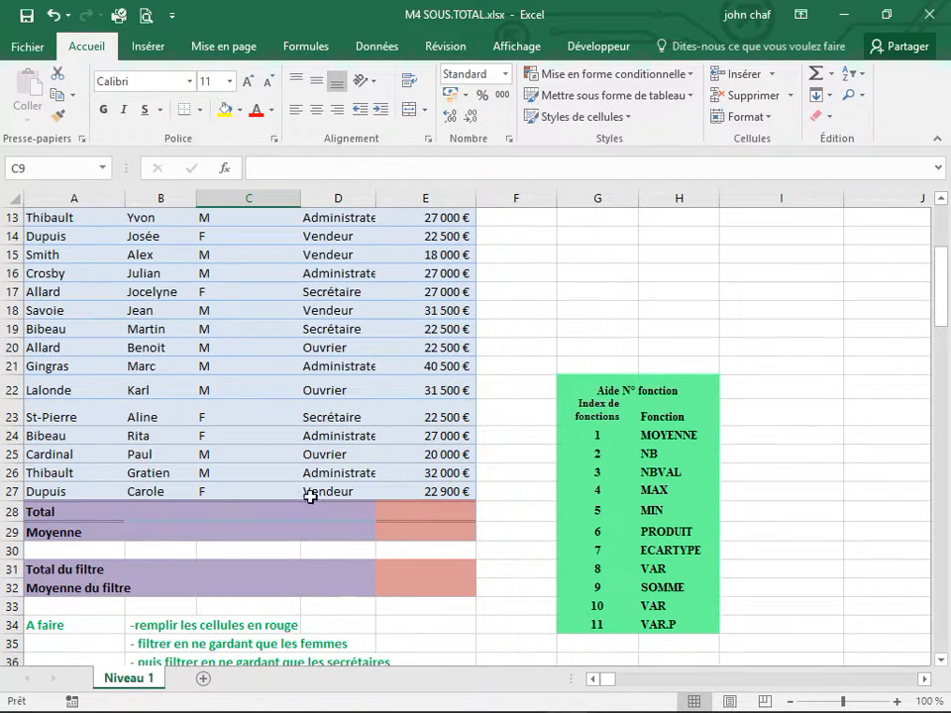
{"action": "scroll", "coordinate": [474, 544], "scroll_direction": "up", "scroll_amount": 1}
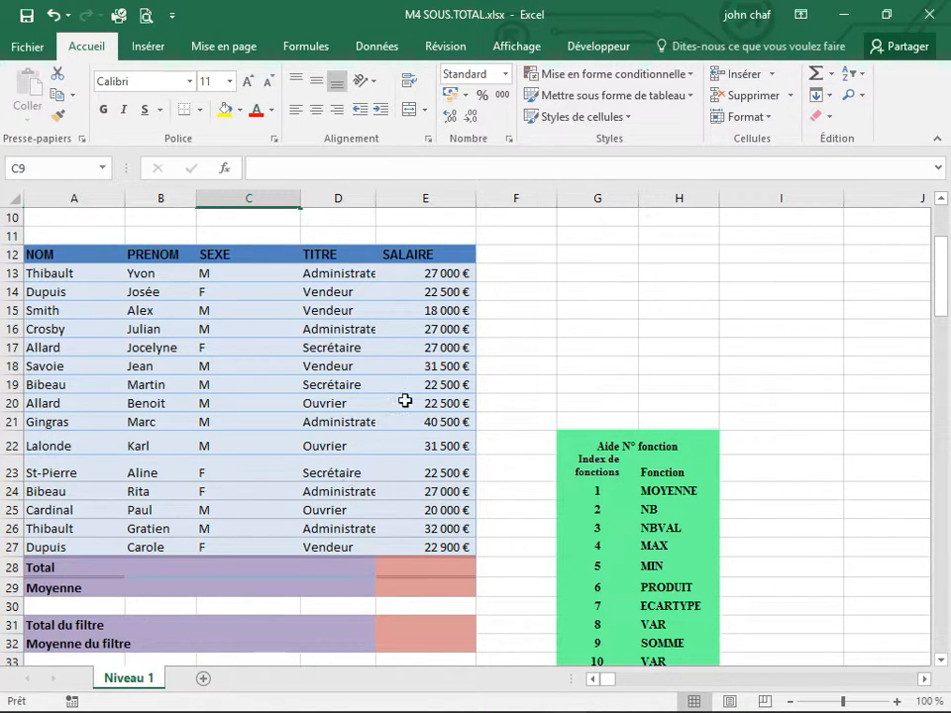
{"action": "scroll", "coordinate": [355, 418], "scroll_direction": "down", "scroll_amount": 1}
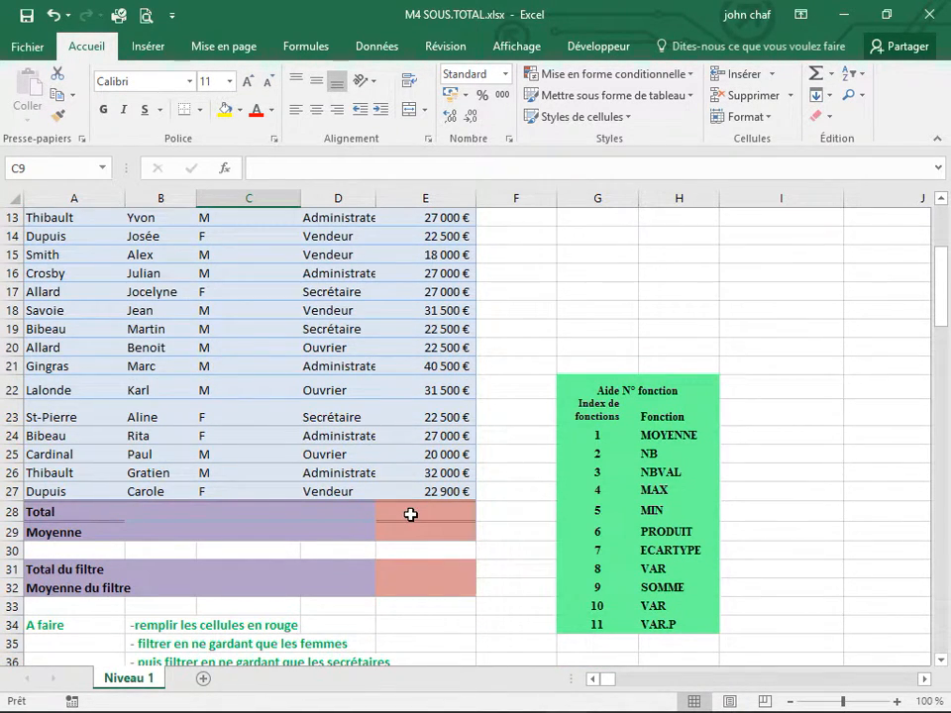
{"action": "scroll", "coordinate": [410, 501], "scroll_direction": "up", "scroll_amount": 1}
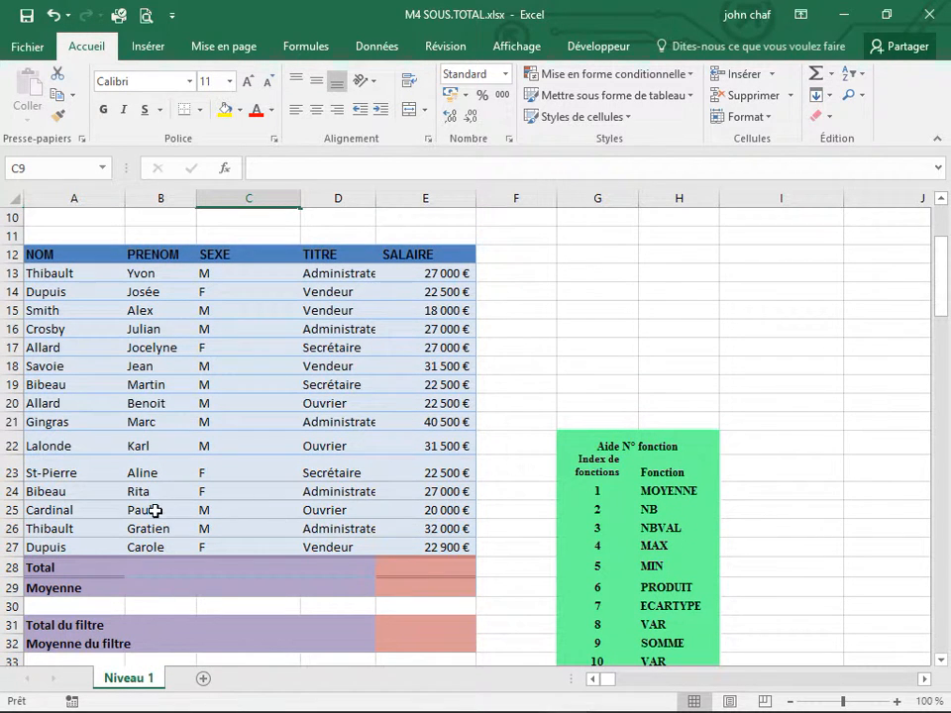
{"action": "scroll", "coordinate": [278, 431], "scroll_direction": "down", "scroll_amount": 1}
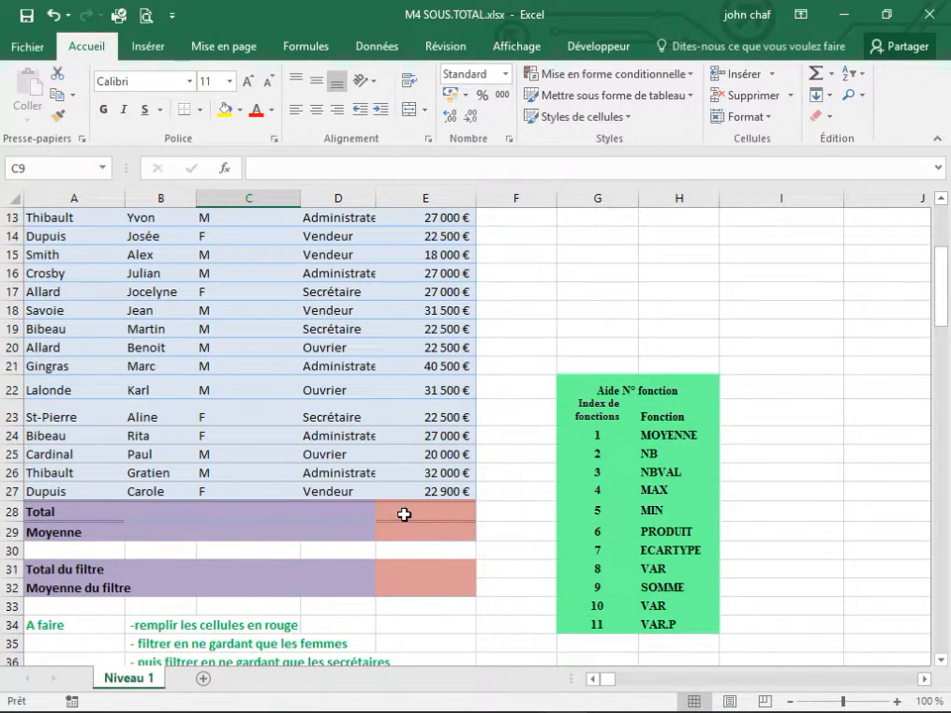
Calculate the total of all salaries in cell E28 with the formula =SOMME(E13:E27)
{"action": "left_click", "coordinate": [404, 511]}
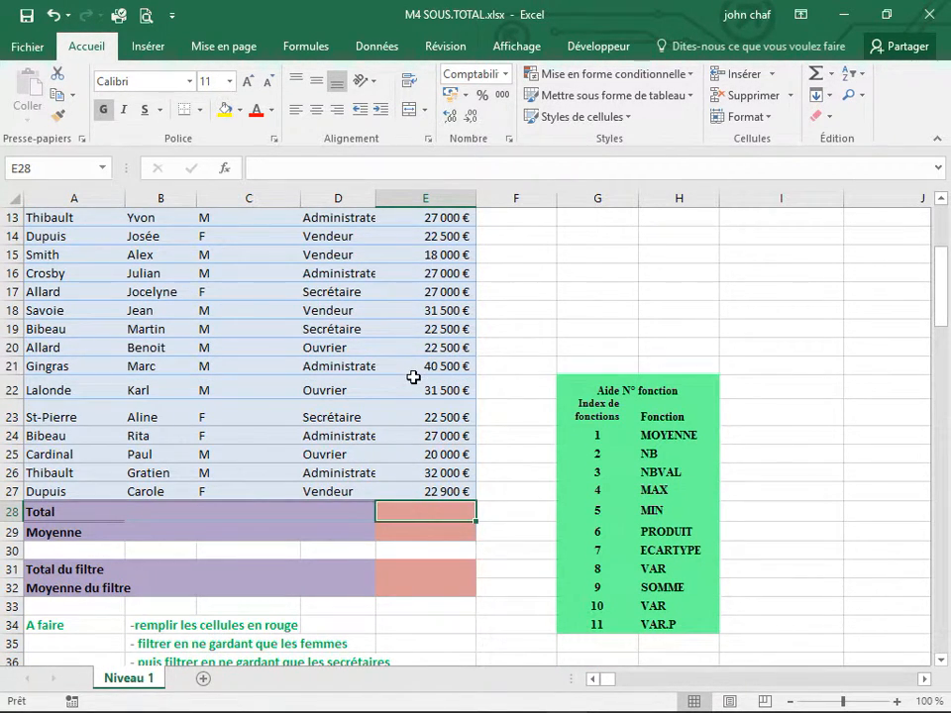
{"action": "type", "text": "=som"}
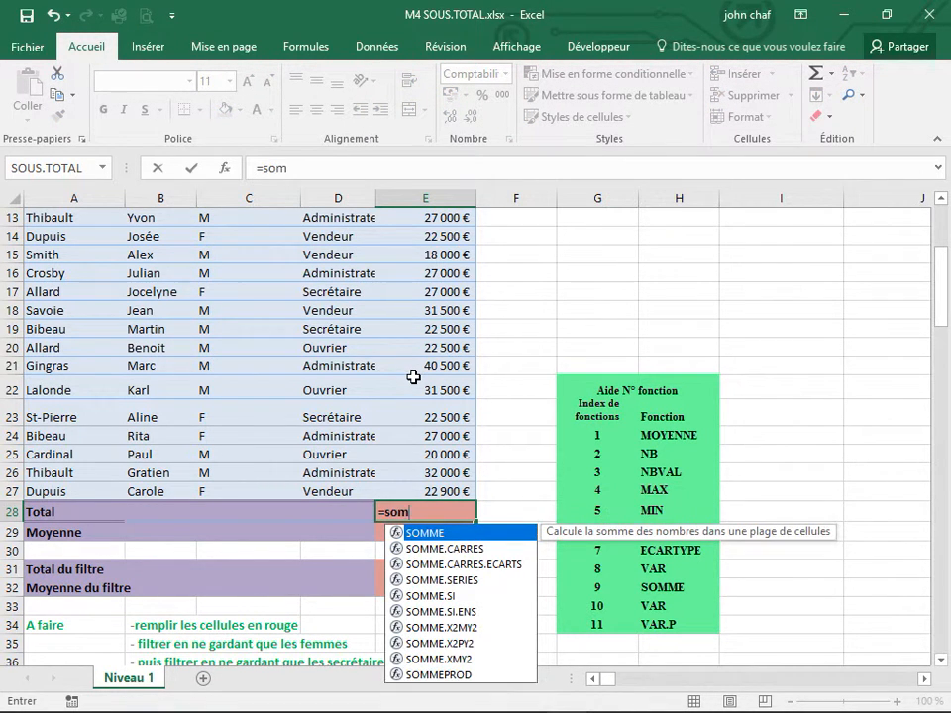
{"action": "type", "text": "me("}
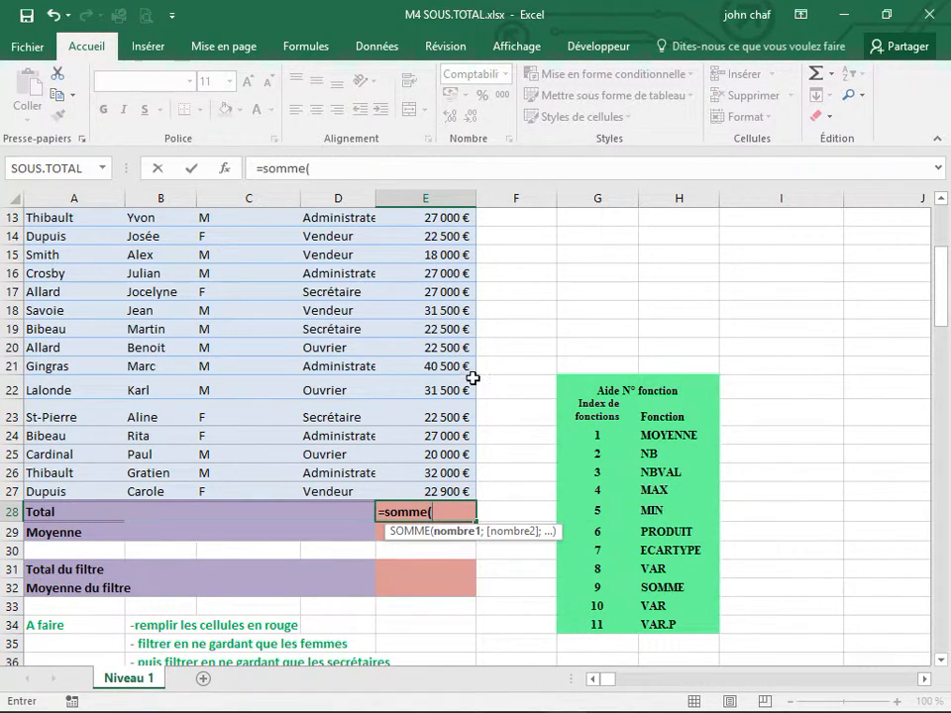
{"action": "scroll", "coordinate": [512, 424], "scroll_direction": "up", "scroll_amount": 1}
{"action": "left_click_drag", "start_coordinate": [430, 277], "coordinate": [435, 548]}
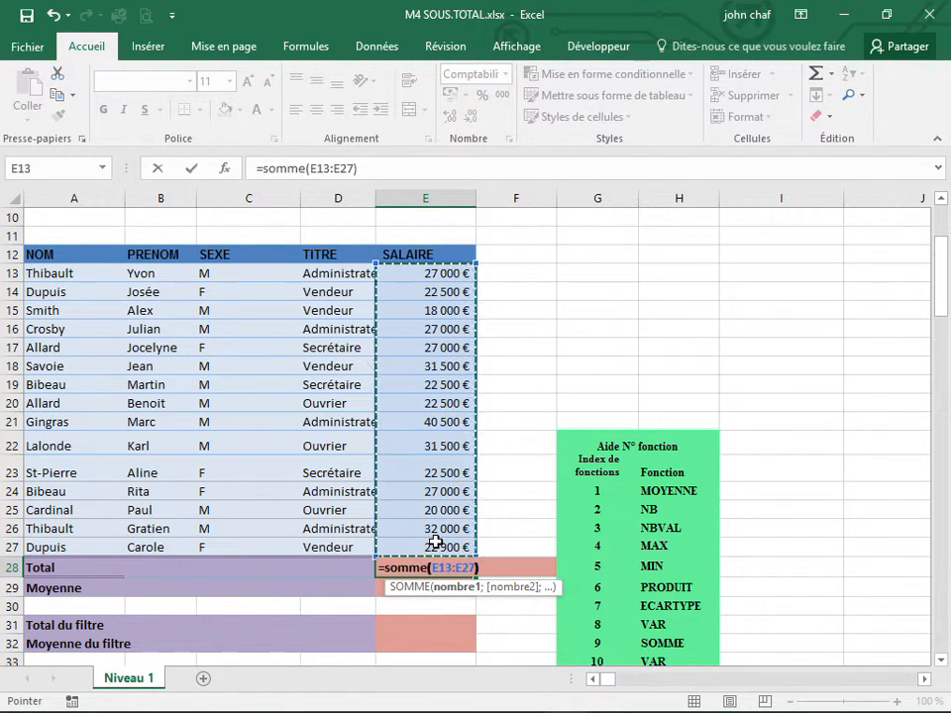
{"action": "key", "text": "Return"}
Calculate the average salary in cell E29 with the formula =MOYENNE(E13:E27)
{"action": "type", "text": "="}
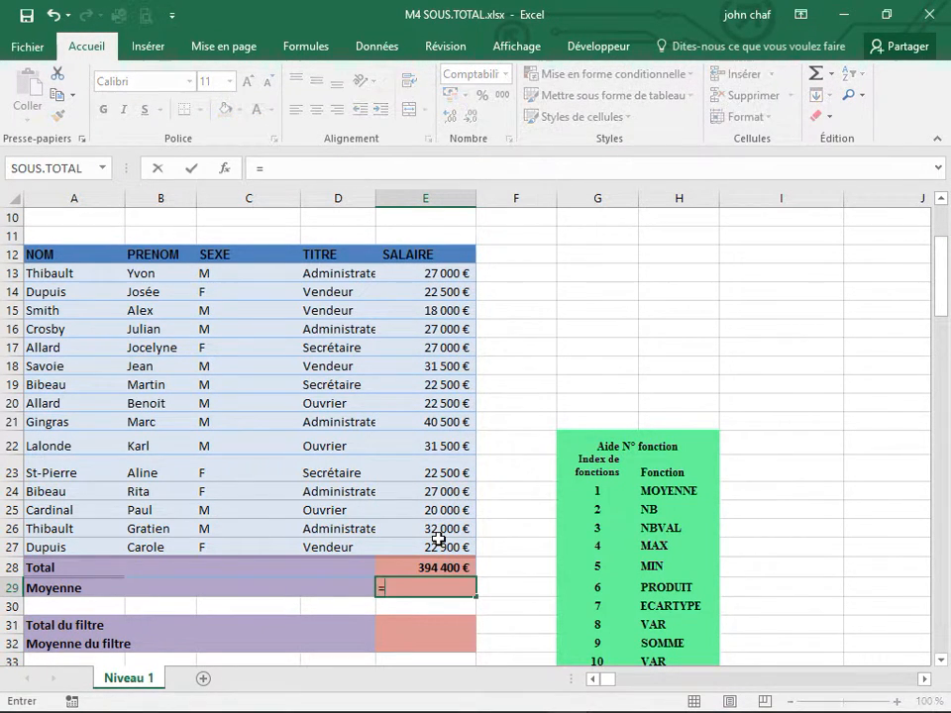
{"action": "type", "text": "moye"}
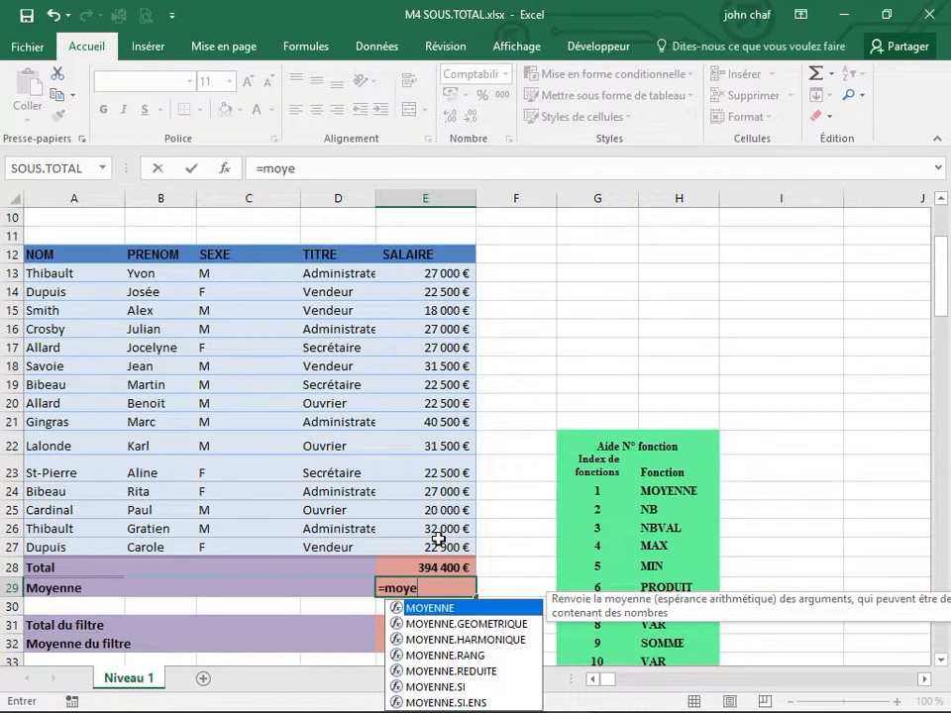
{"action": "type", "text": "nne("}
{"action": "left_click_drag", "start_coordinate": [424, 273], "coordinate": [431, 549]}
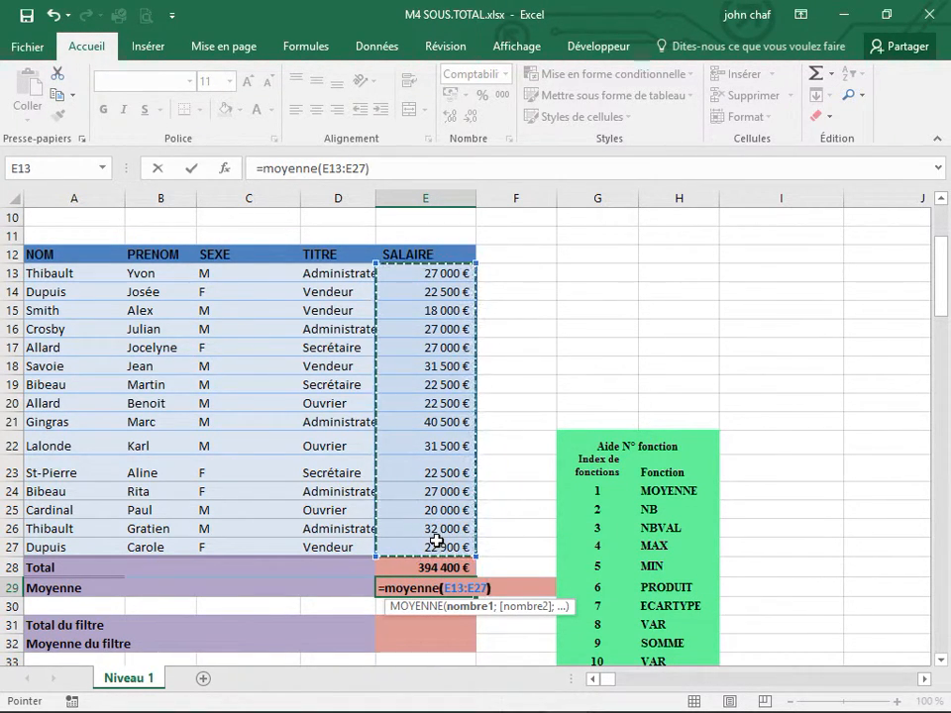
{"action": "key", "text": "Return"}
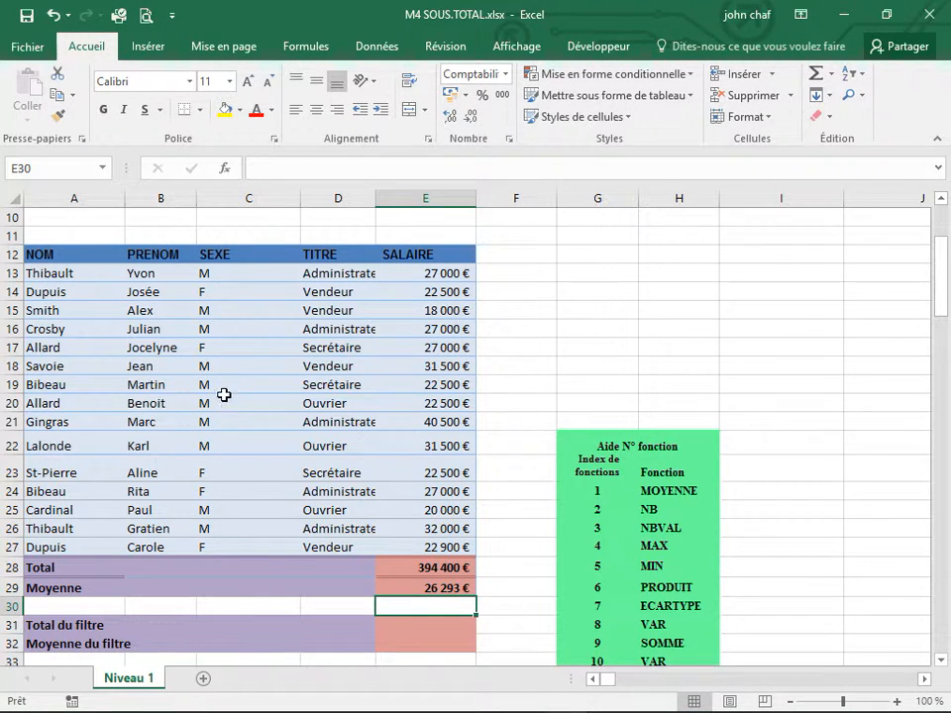
{"action": "left_click", "coordinate": [182, 385]}
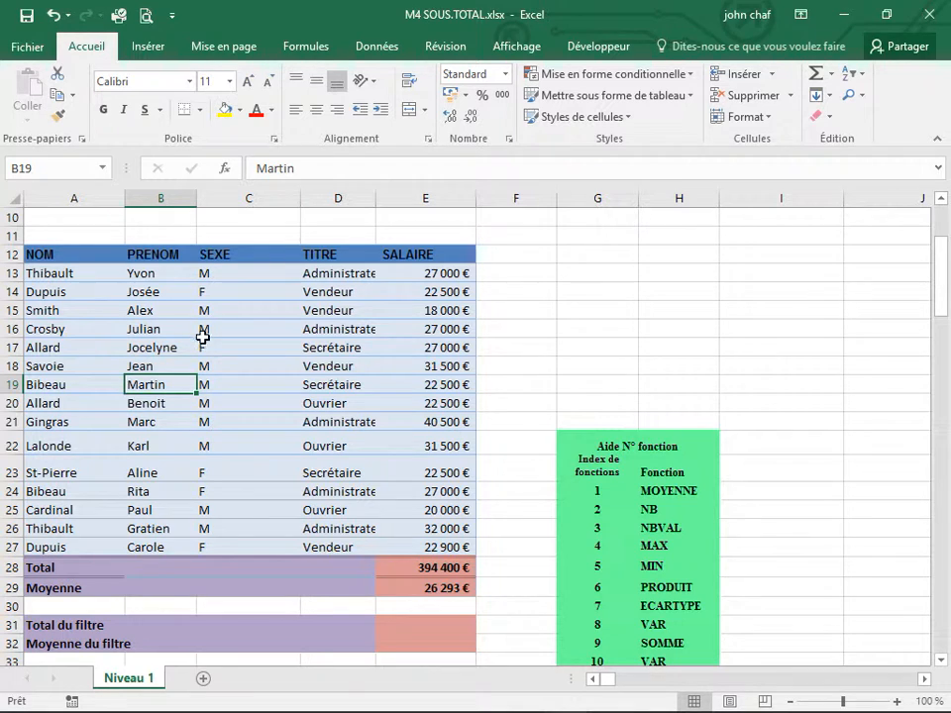
{"action": "left_click", "coordinate": [149, 45]}
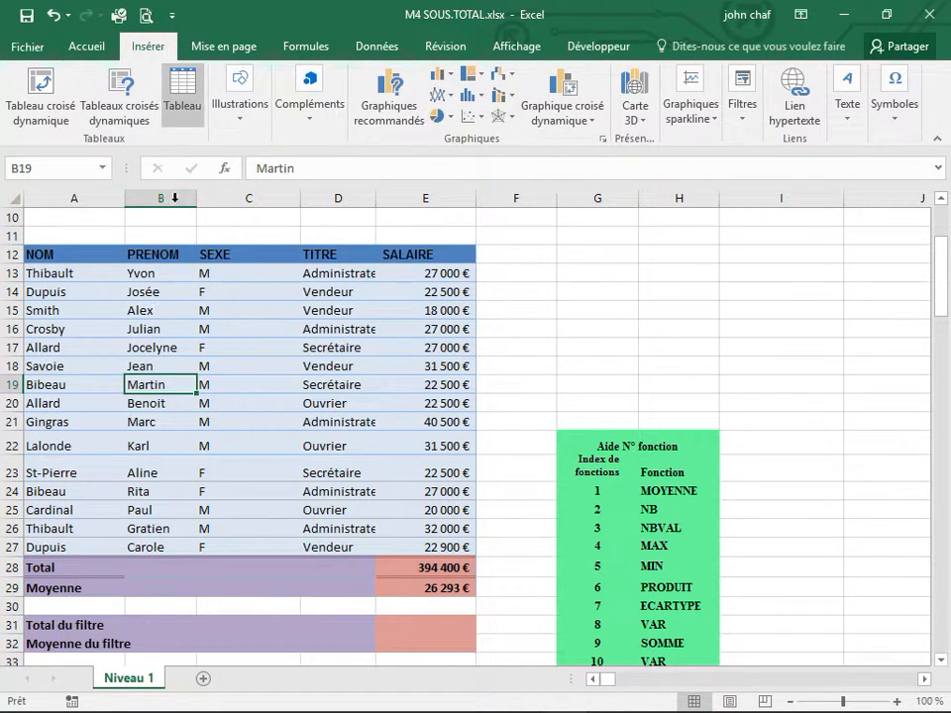
{"action": "left_click", "coordinate": [93, 348]}
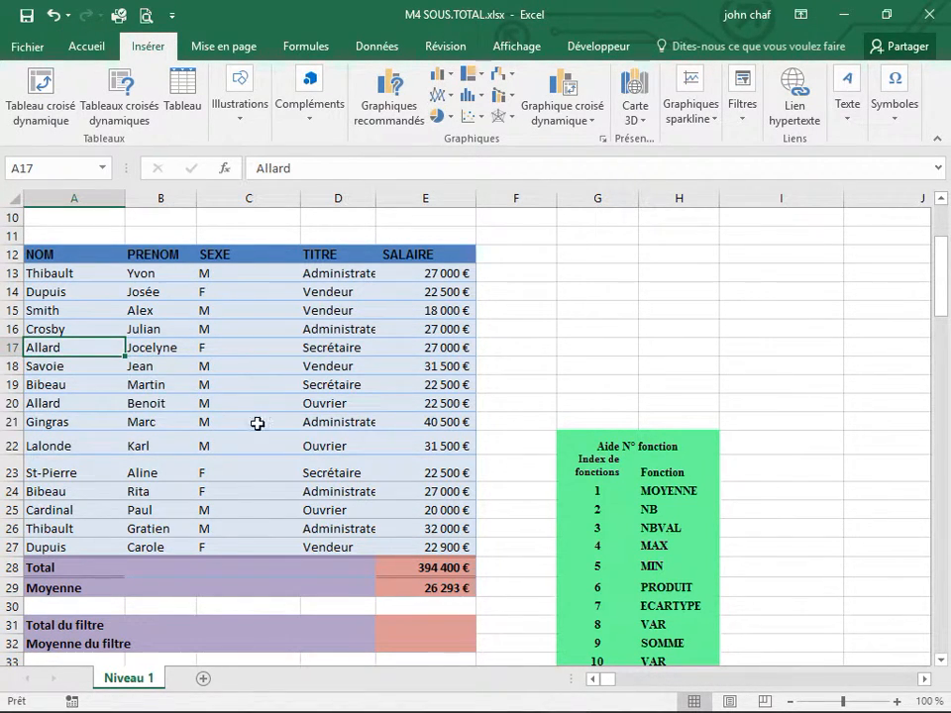
{"action": "scroll", "coordinate": [274, 423], "scroll_direction": "down", "scroll_amount": 1}
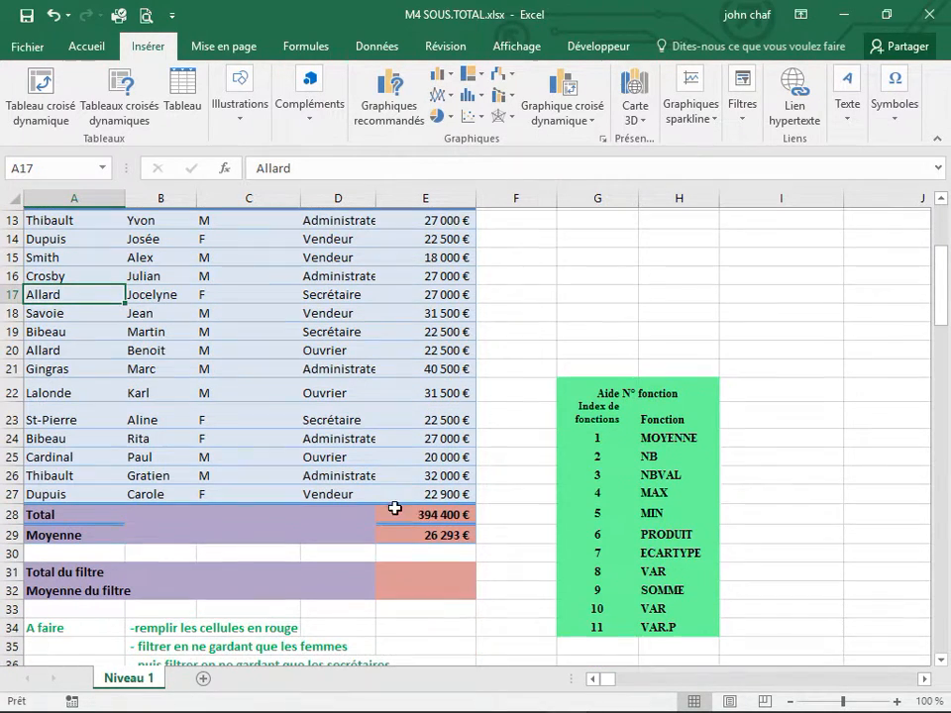
{"action": "scroll", "coordinate": [266, 472], "scroll_direction": "up", "scroll_amount": 1}
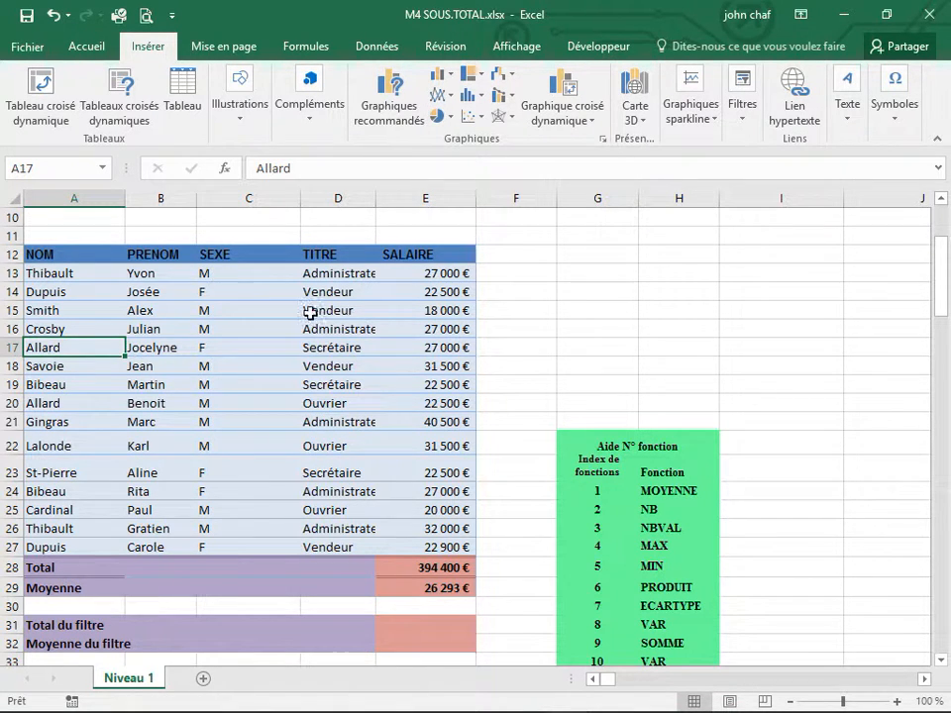
{"action": "left_click", "coordinate": [194, 344]}
Add an automatic filter to the table's header row, NOM to SALAIRE, and look at the NOM column's filter options
{"action": "scroll", "coordinate": [295, 357], "scroll_direction": "up", "scroll_amount": 1}
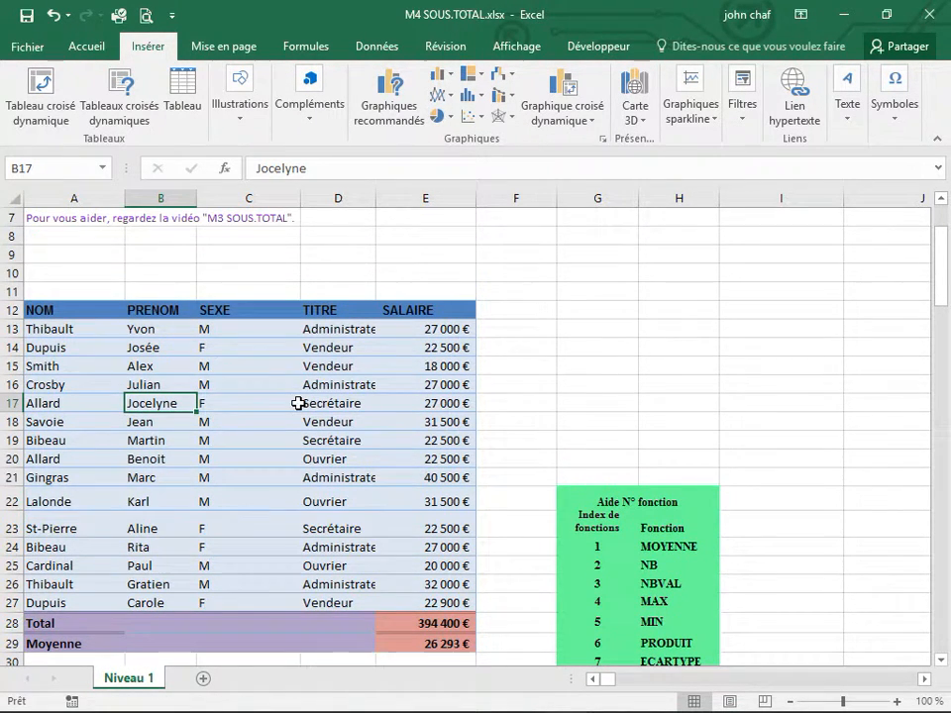
{"action": "left_click", "coordinate": [394, 313]}
{"action": "left_click_drag", "start_coordinate": [394, 313], "coordinate": [49, 309]}
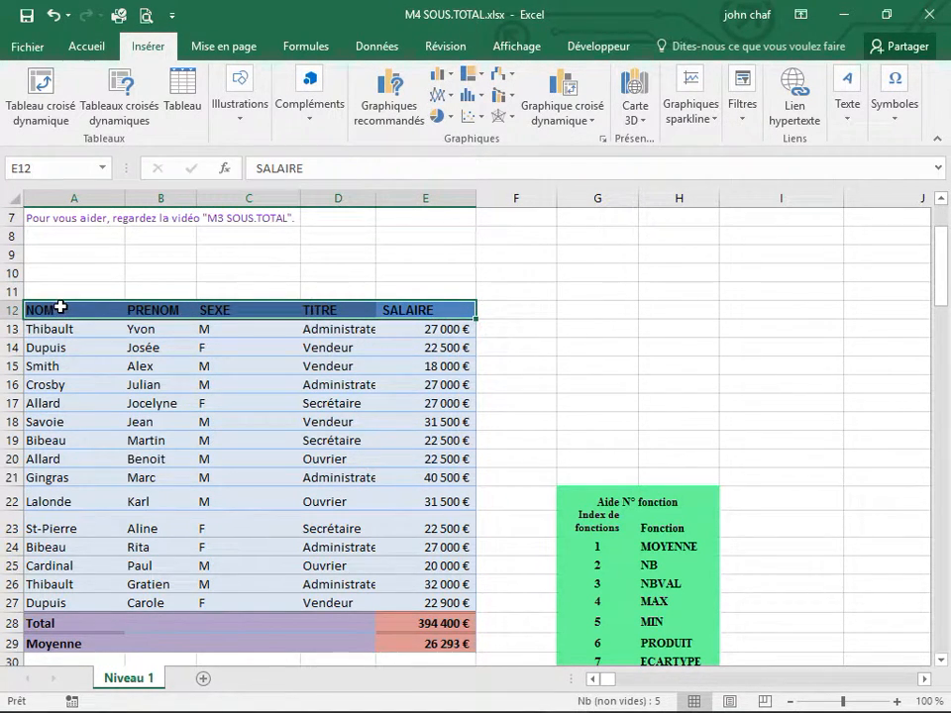
{"action": "left_click", "coordinate": [79, 46]}
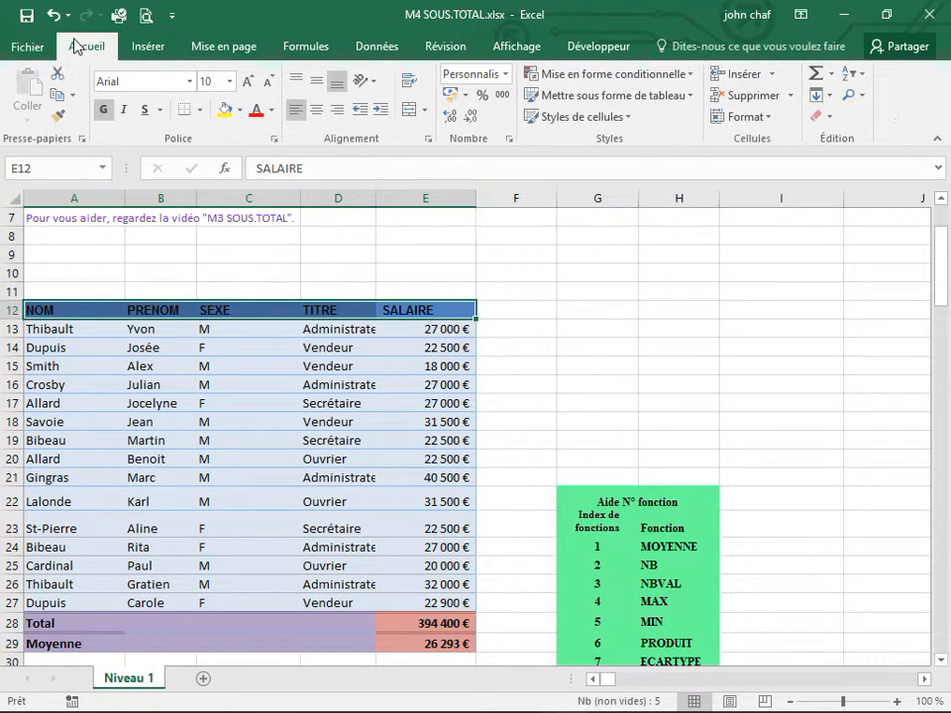
{"action": "left_click", "coordinate": [863, 81]}
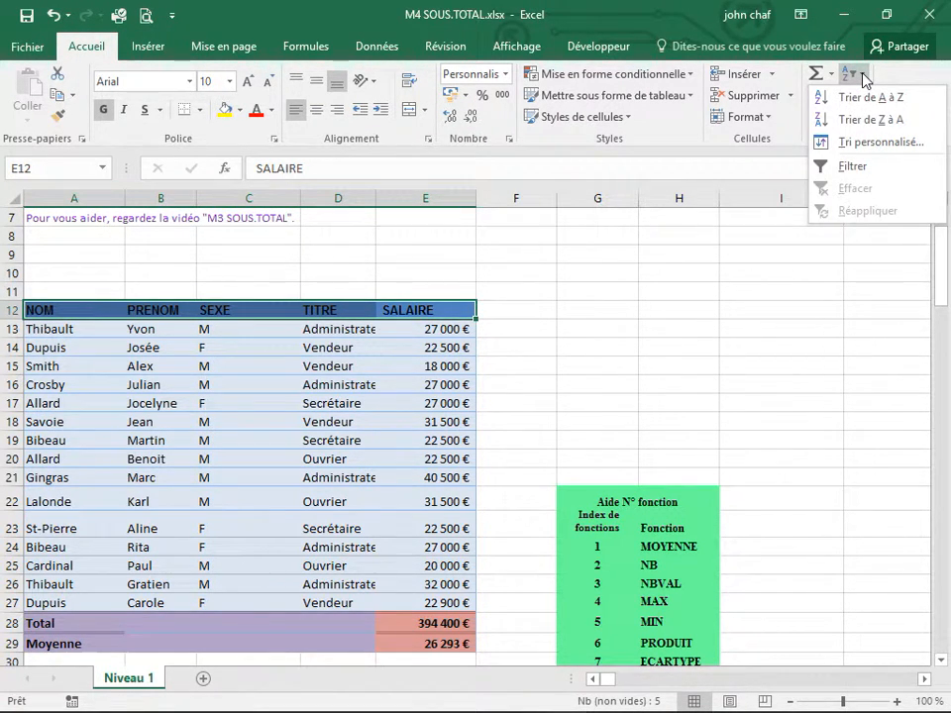
{"action": "left_click", "coordinate": [828, 169]}
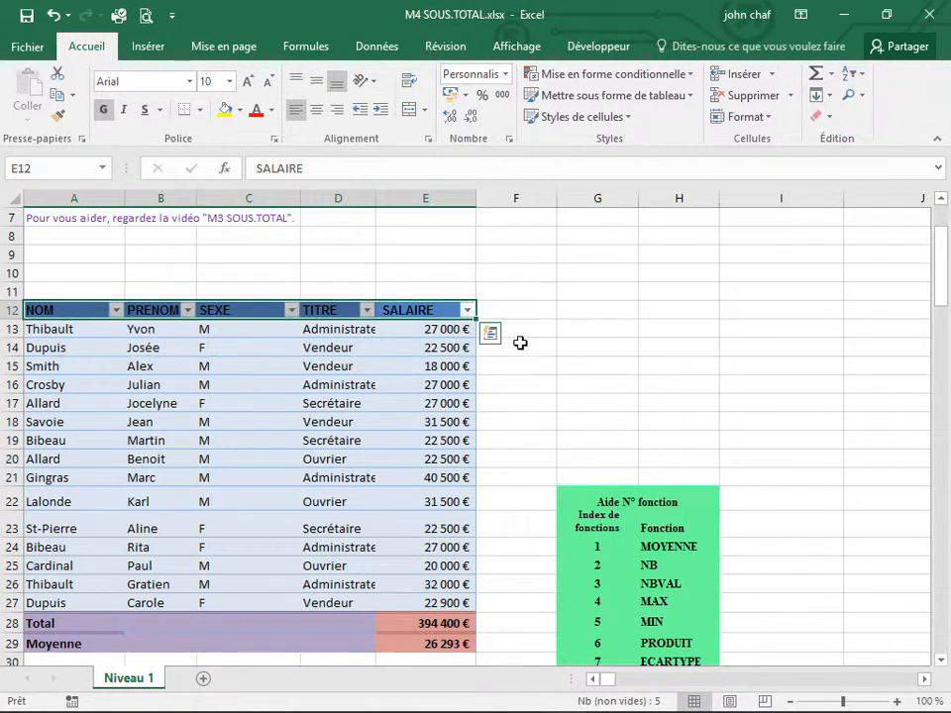
{"action": "left_click", "coordinate": [380, 383]}
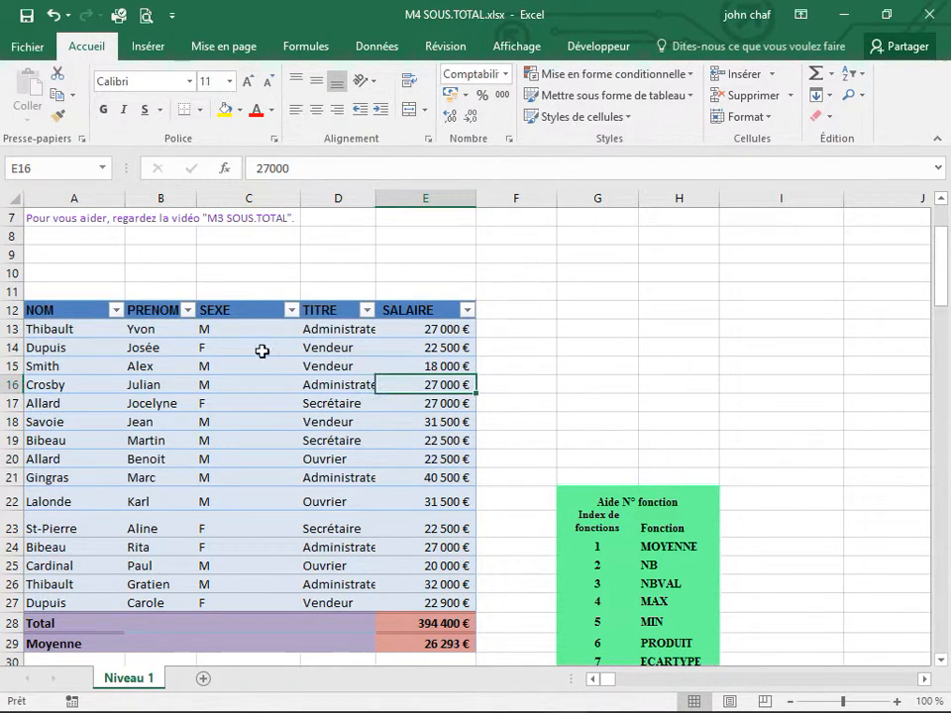
{"action": "left_click", "coordinate": [115, 312]}
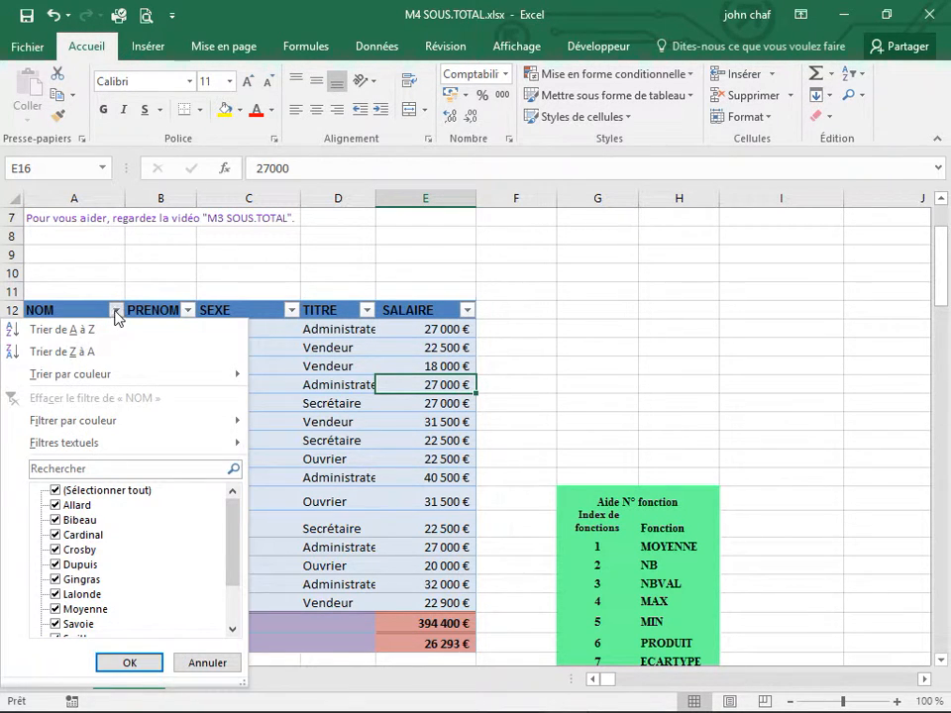
{"action": "left_click", "coordinate": [116, 310]}
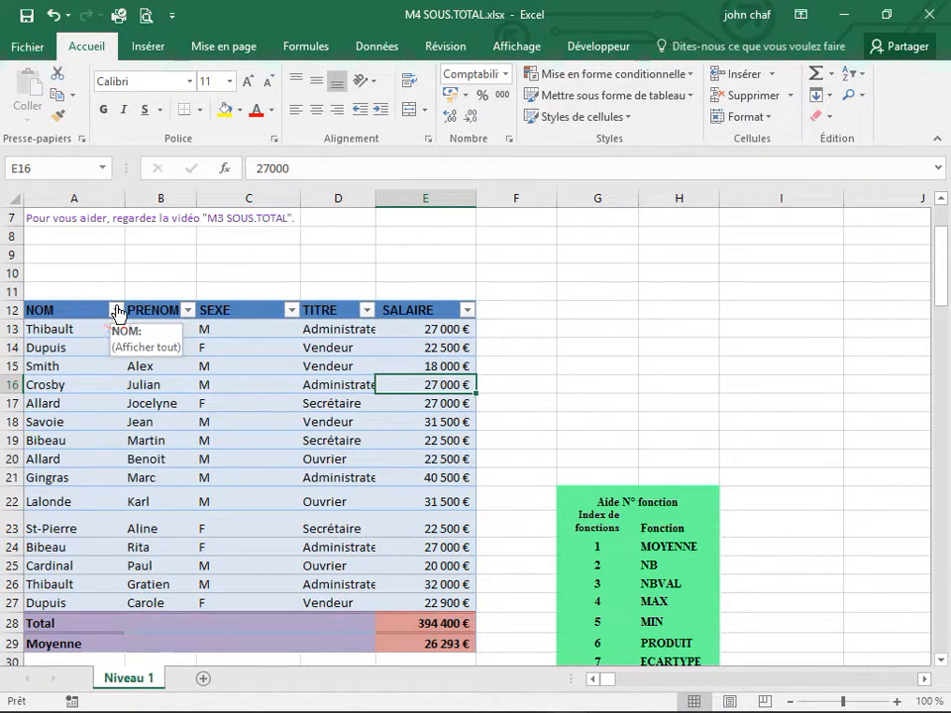
Calculate the filtered salary total in cell E31 with the formula =SOUS.TOTAL(9;E13:E27)
{"action": "scroll", "coordinate": [289, 422], "scroll_direction": "down", "scroll_amount": 1}
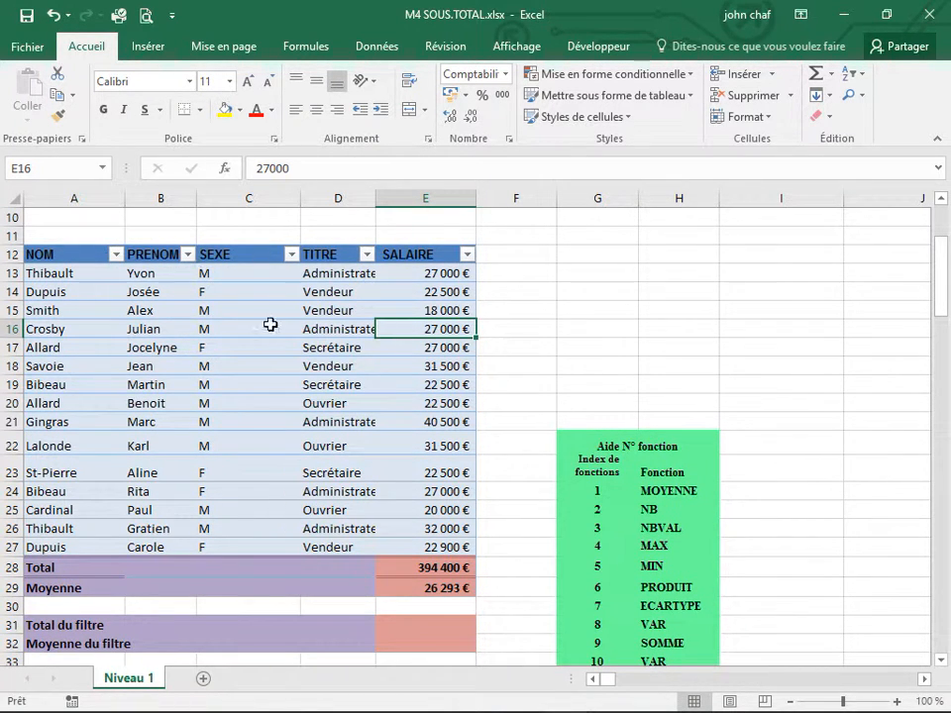
{"action": "scroll", "coordinate": [264, 369], "scroll_direction": "down", "scroll_amount": 1}
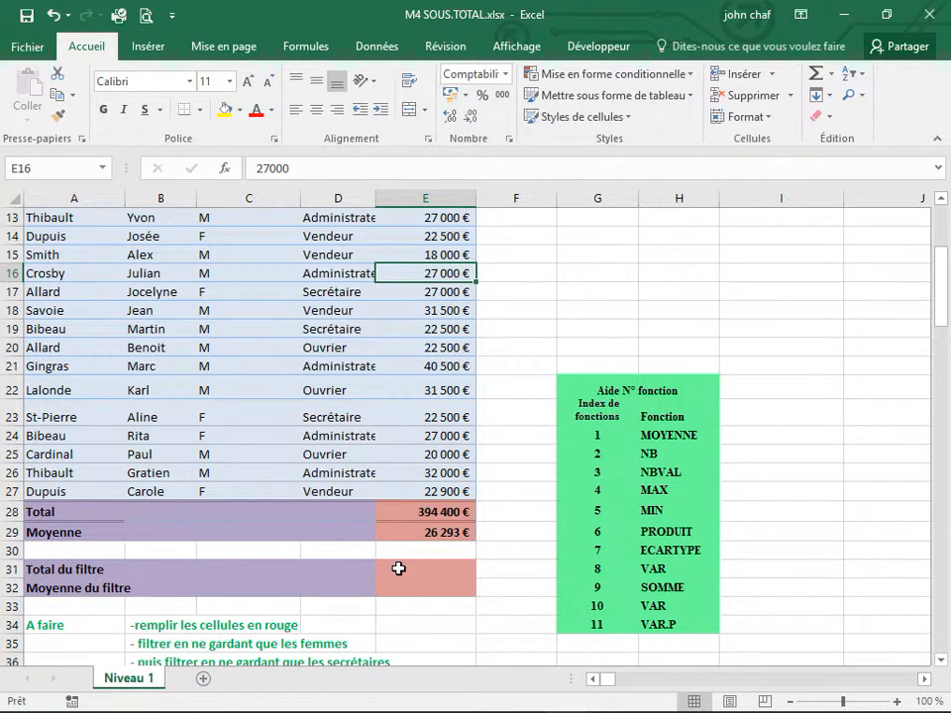
{"action": "left_click", "coordinate": [397, 569]}
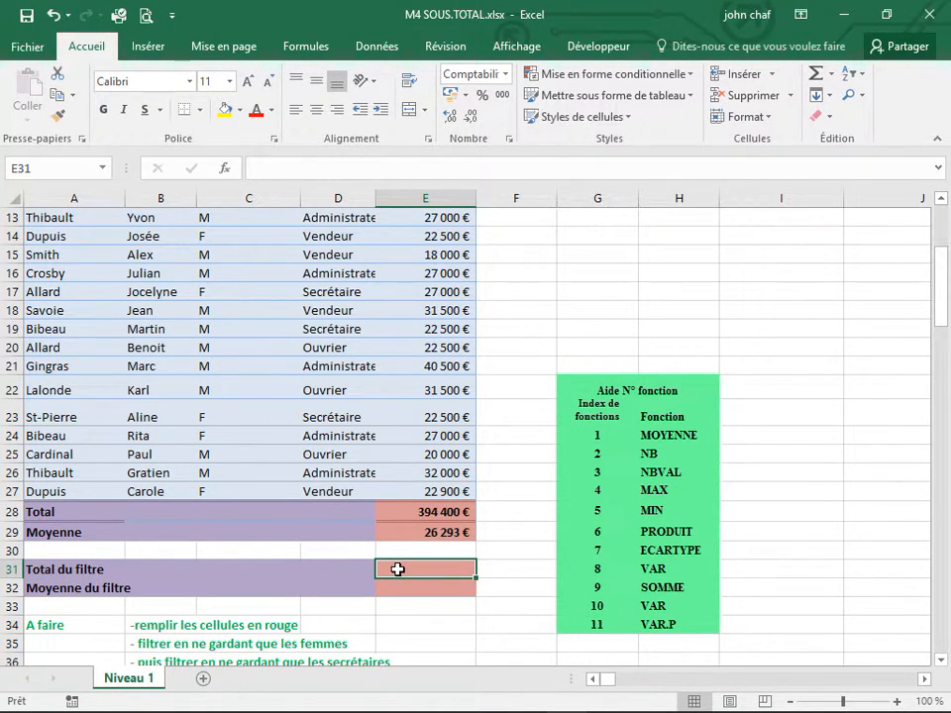
{"action": "type", "text": "=sous"}
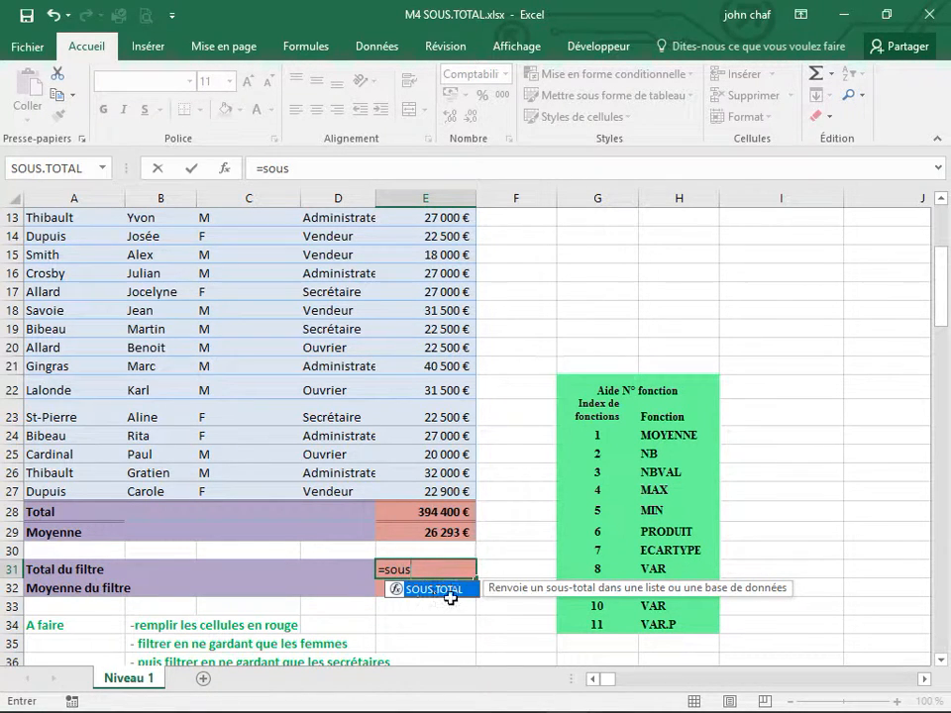
{"action": "double_click", "coordinate": [434, 589]}
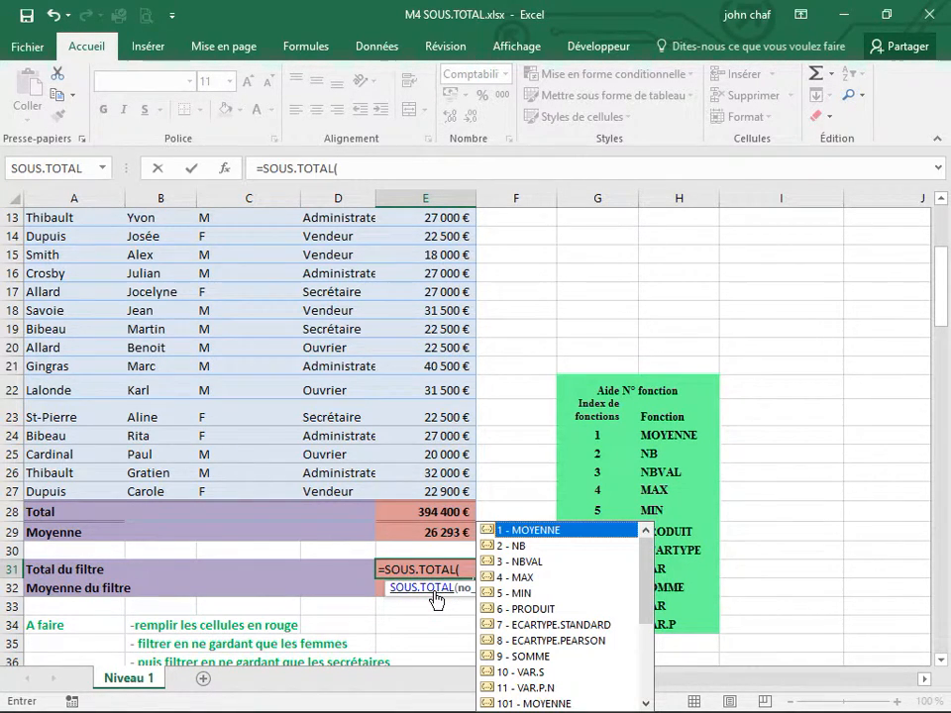
{"action": "scroll", "coordinate": [579, 578], "scroll_direction": "down", "scroll_amount": 1}
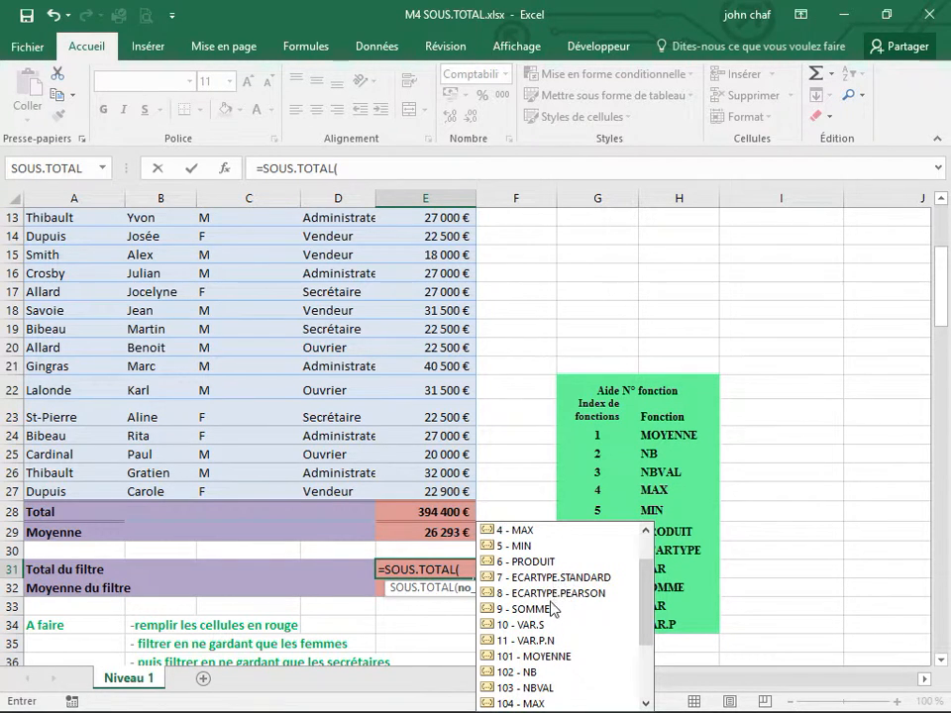
{"action": "scroll", "coordinate": [547, 565], "scroll_direction": "up", "scroll_amount": 1}
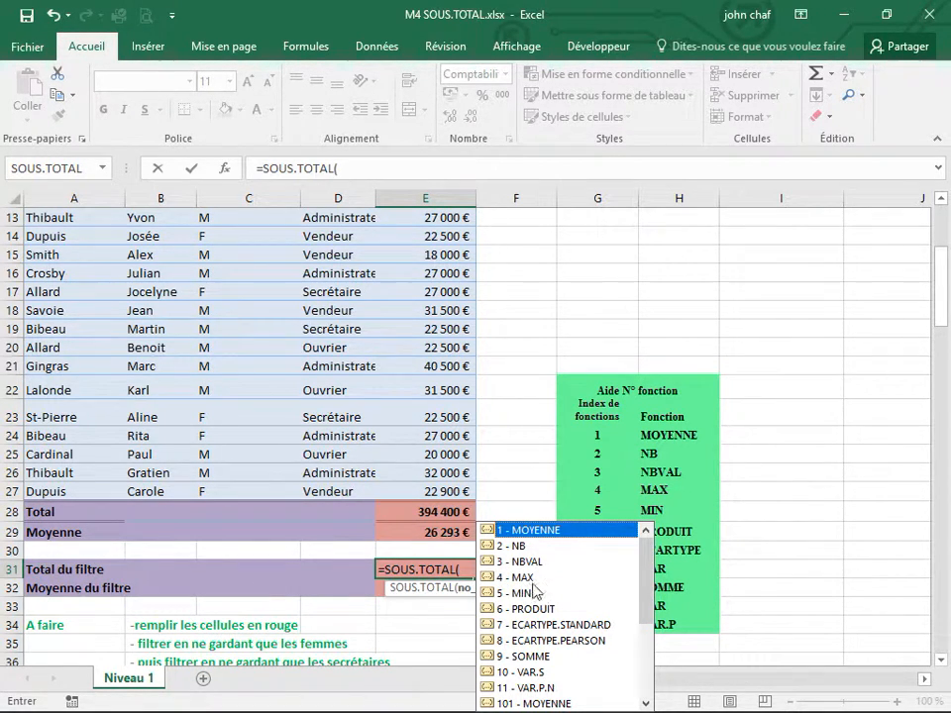
{"action": "double_click", "coordinate": [528, 657]}
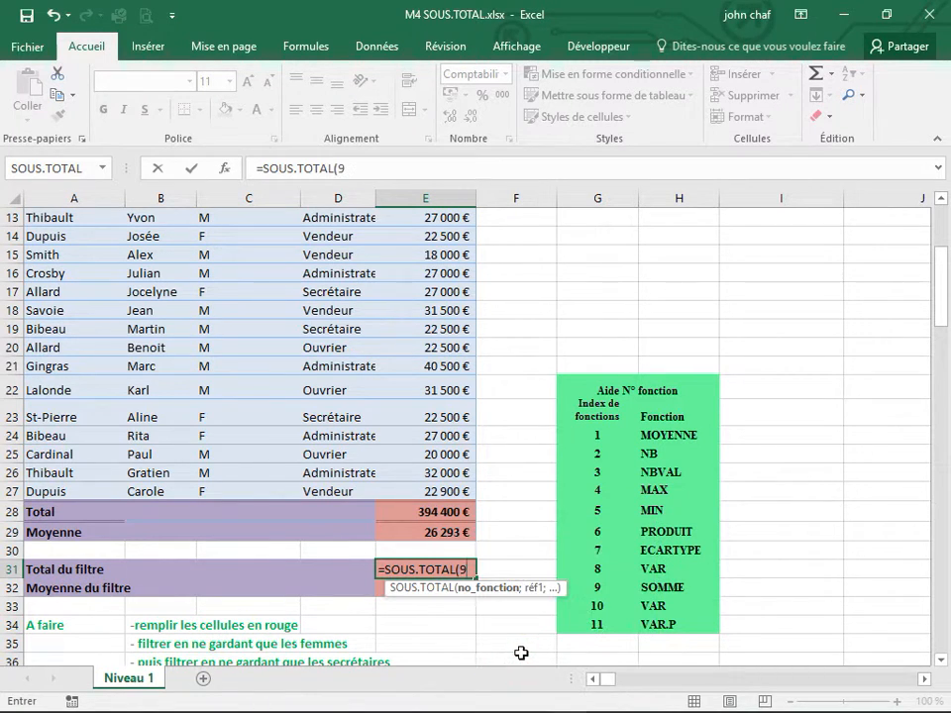
{"action": "type", "text": ";"}
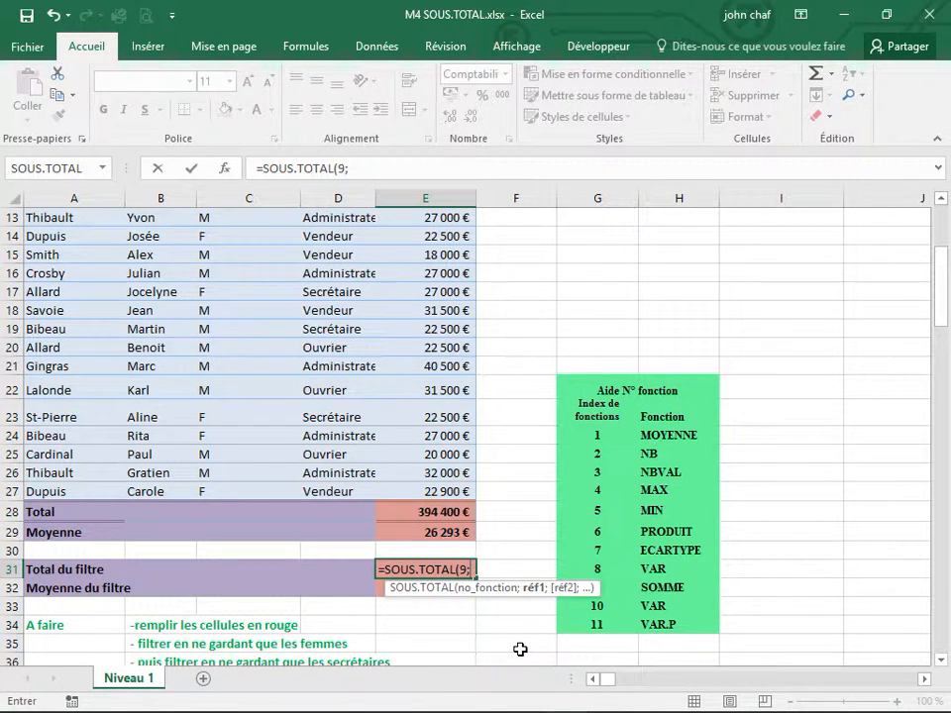
{"action": "left_click_drag", "start_coordinate": [435, 492], "coordinate": [421, 258]}
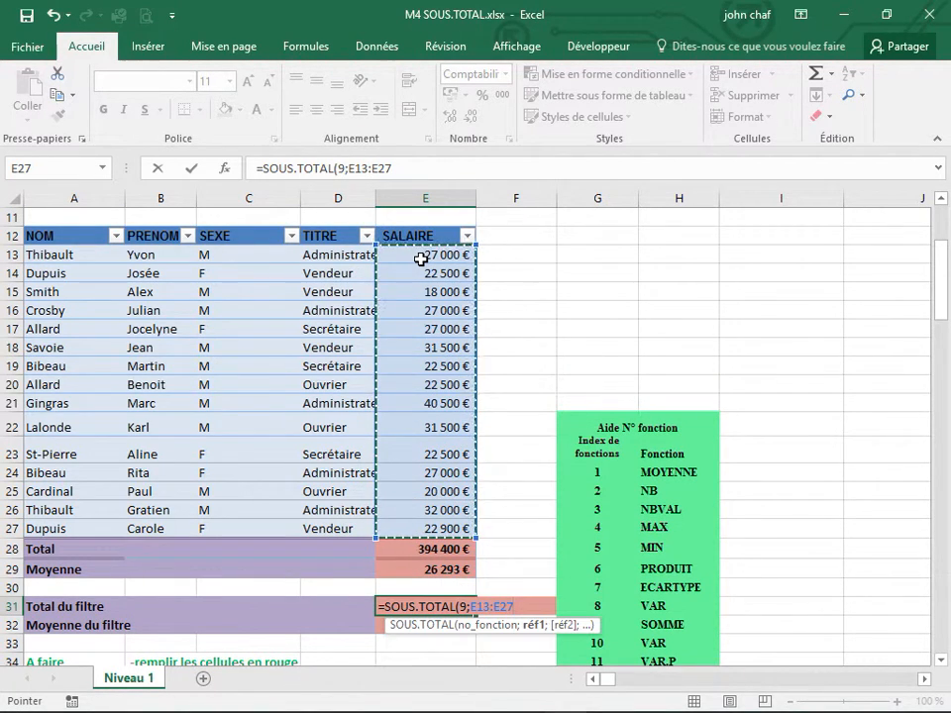
{"action": "type", "text": ")"}
{"action": "key", "text": "Return"}
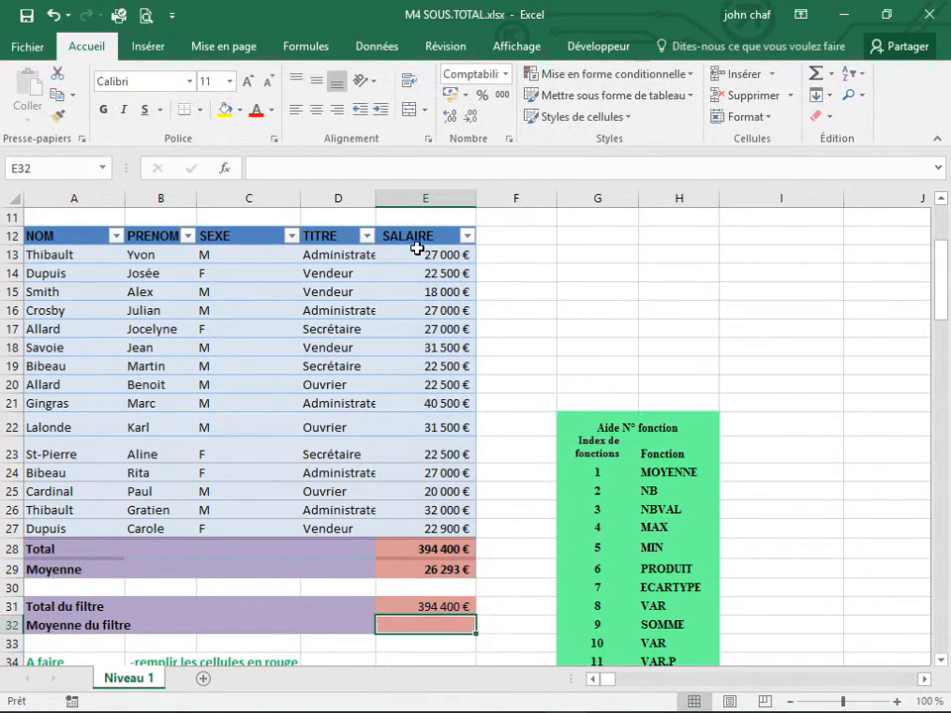
Copy the filtered total formula from cell E31 into cell E32 for the filtered average
{"action": "scroll", "coordinate": [605, 414], "scroll_direction": "down", "scroll_amount": 1}
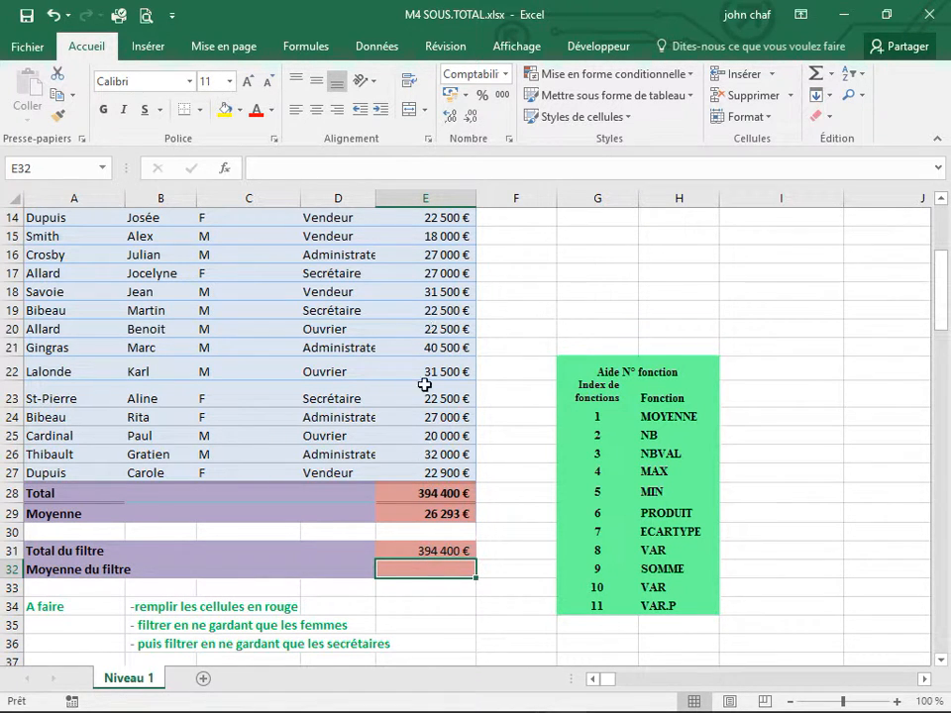
{"action": "type", "text": "="}
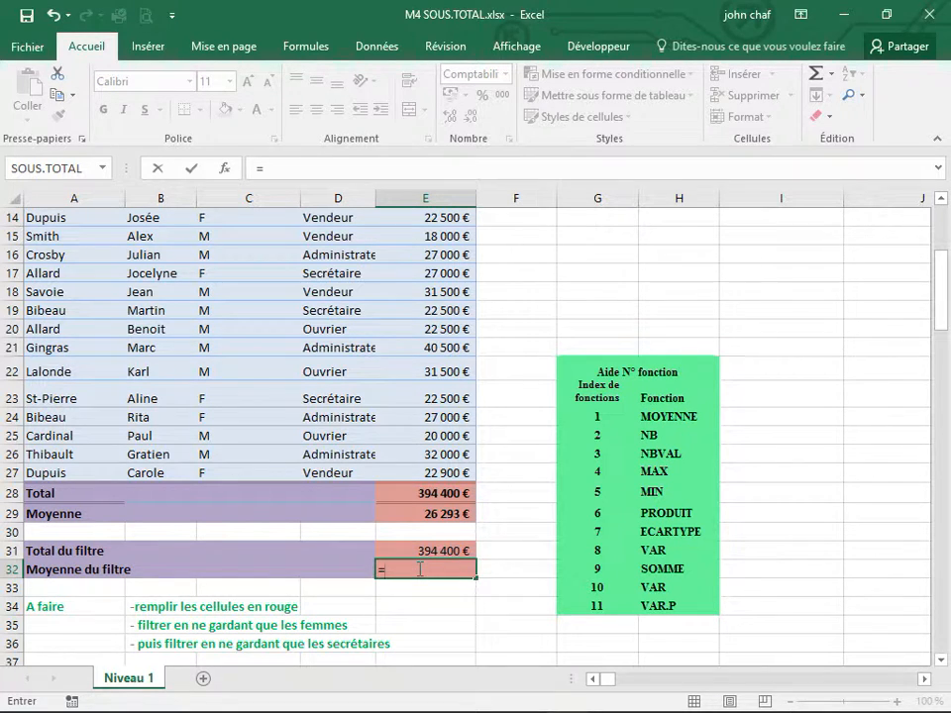
{"action": "key", "text": "BackSpace"}
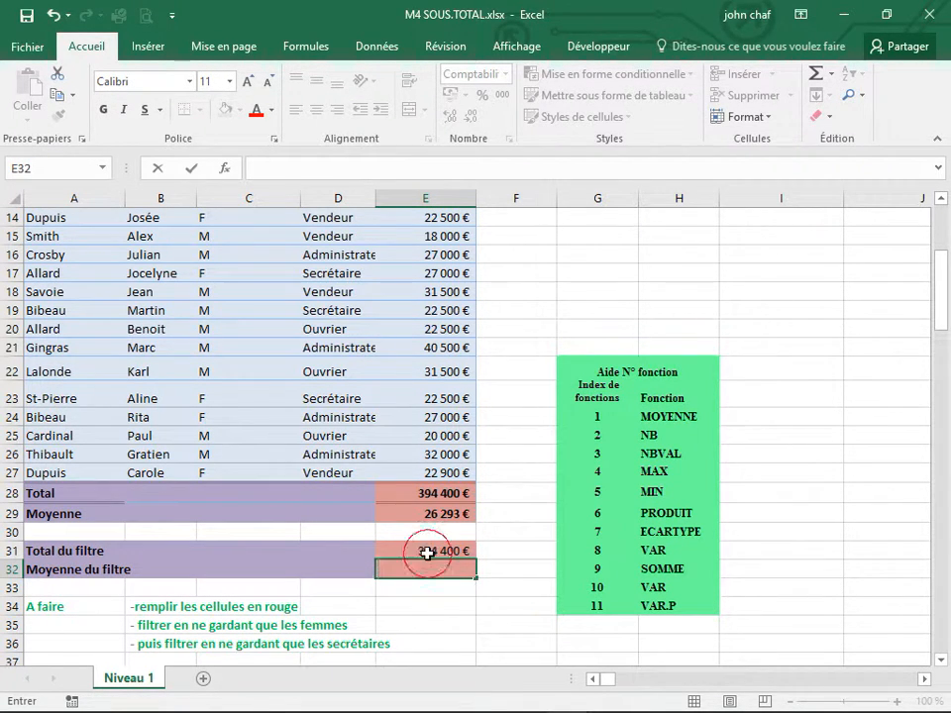
{"action": "left_click", "coordinate": [425, 548]}
{"action": "key", "text": "ctrl+c"}
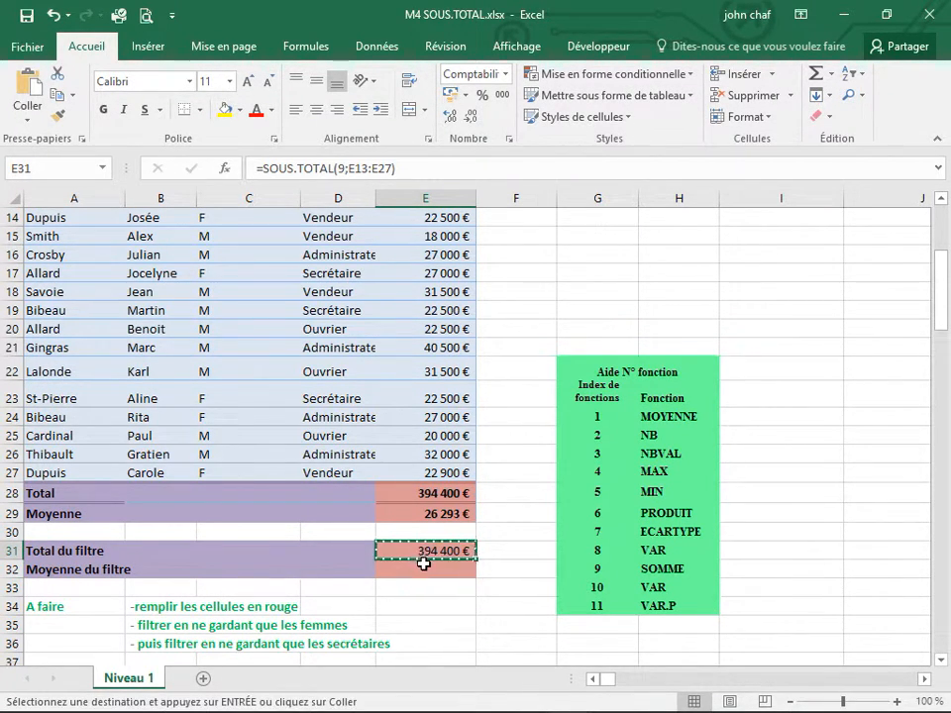
{"action": "left_click", "coordinate": [427, 570]}
{"action": "key", "text": "ctrl+v"}
Correct the formula in cell E32 to =SOUS.TOTAL(1;E13:E27), using function 1 - MOYENNE on the salary range
{"action": "key", "text": "F2"}
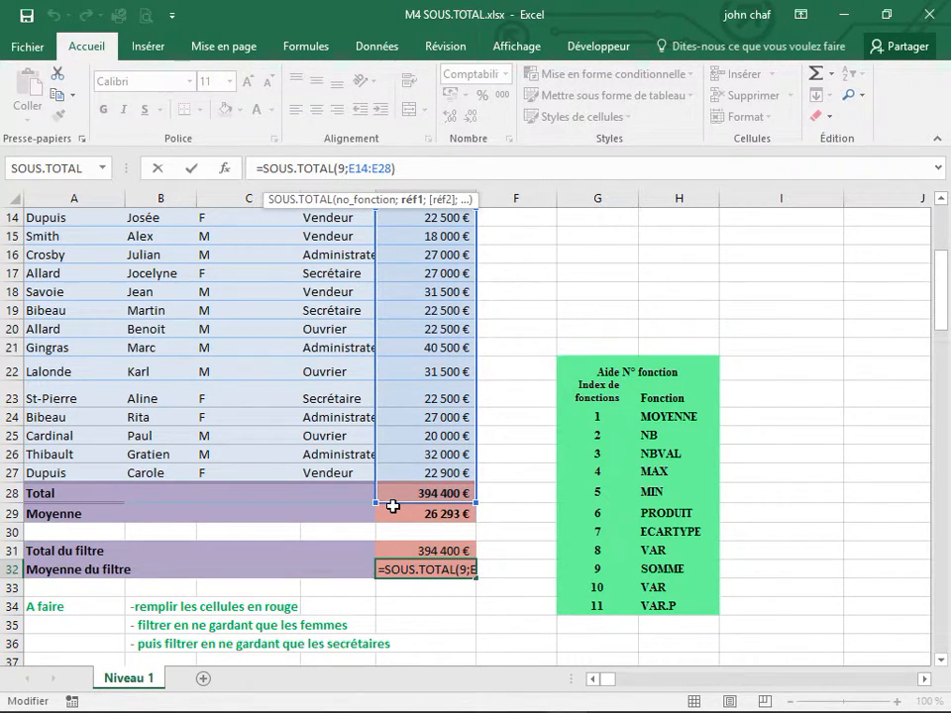
{"action": "left_click_drag", "start_coordinate": [394, 502], "coordinate": [395, 474]}
{"action": "left_click", "coordinate": [404, 573]}
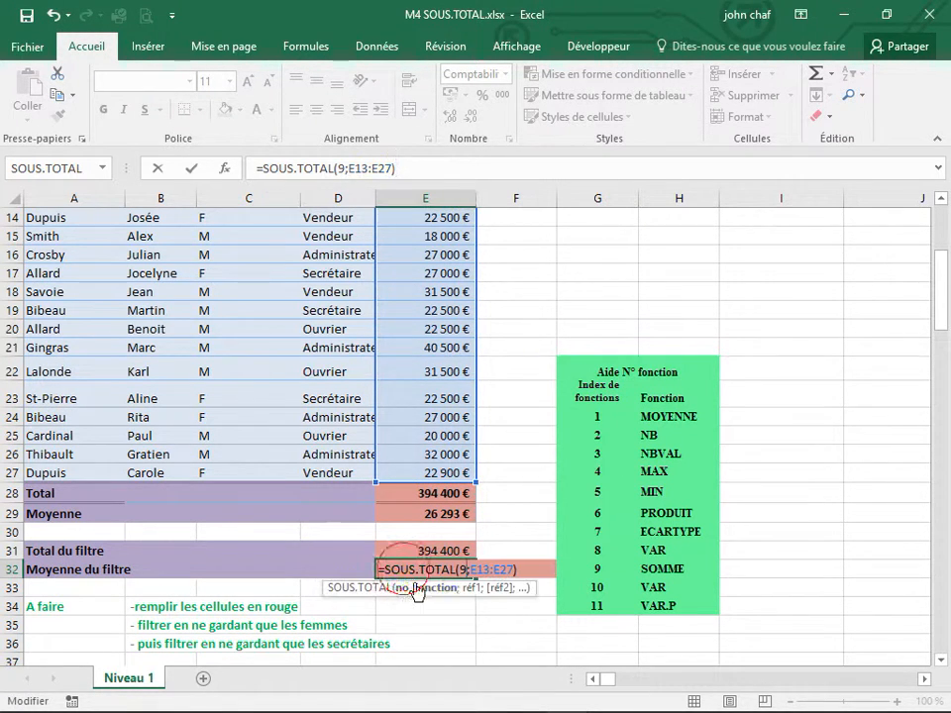
{"action": "left_click", "coordinate": [473, 577]}
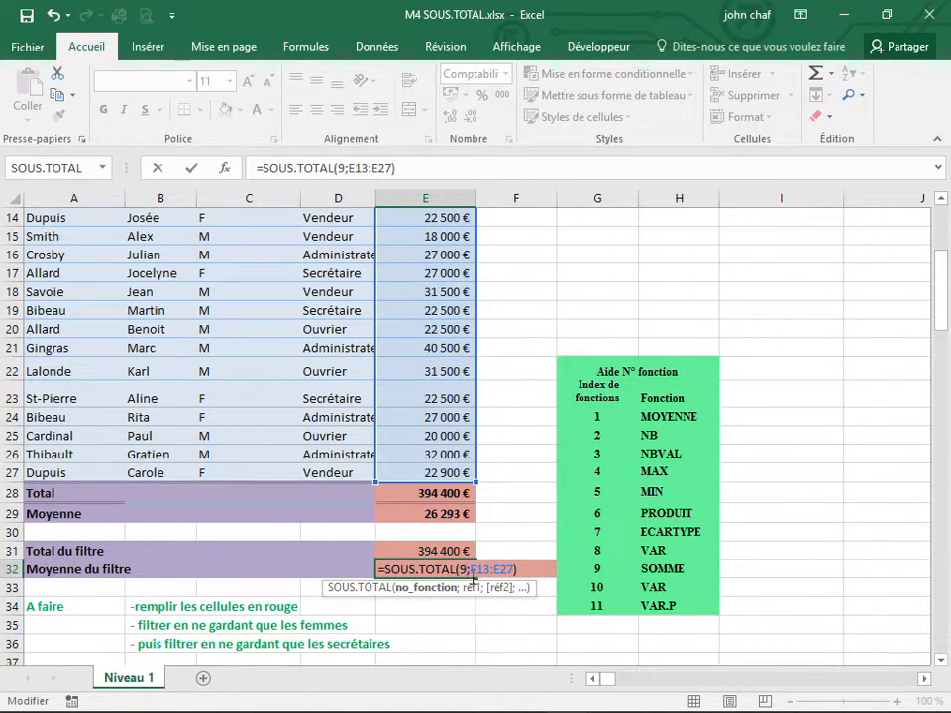
{"action": "key", "text": "BackSpace"}
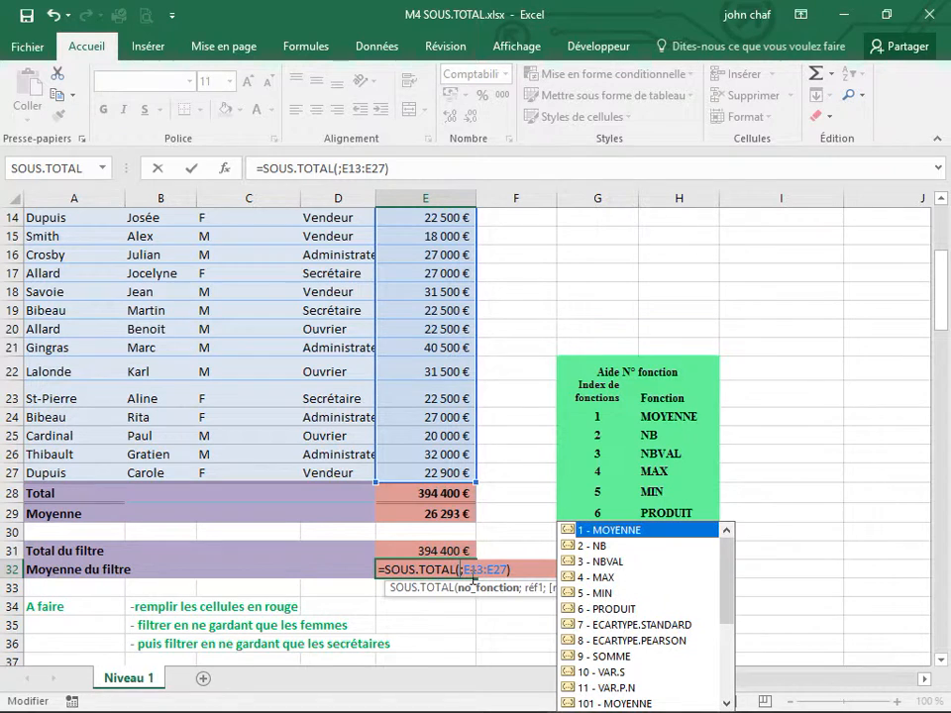
{"action": "double_click", "coordinate": [629, 532]}
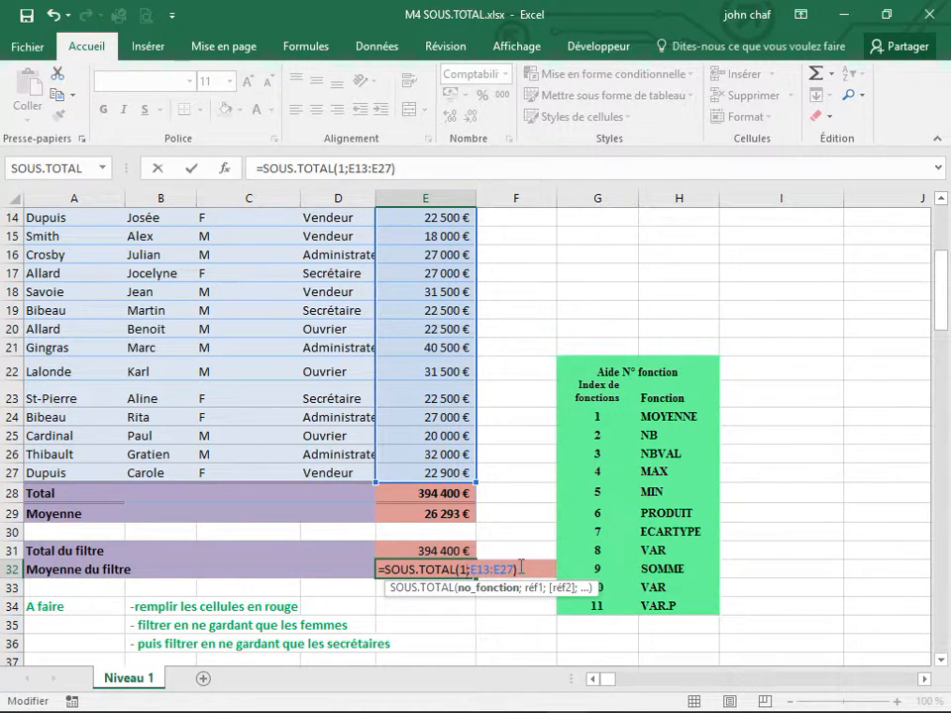
{"action": "key", "text": "Return"}
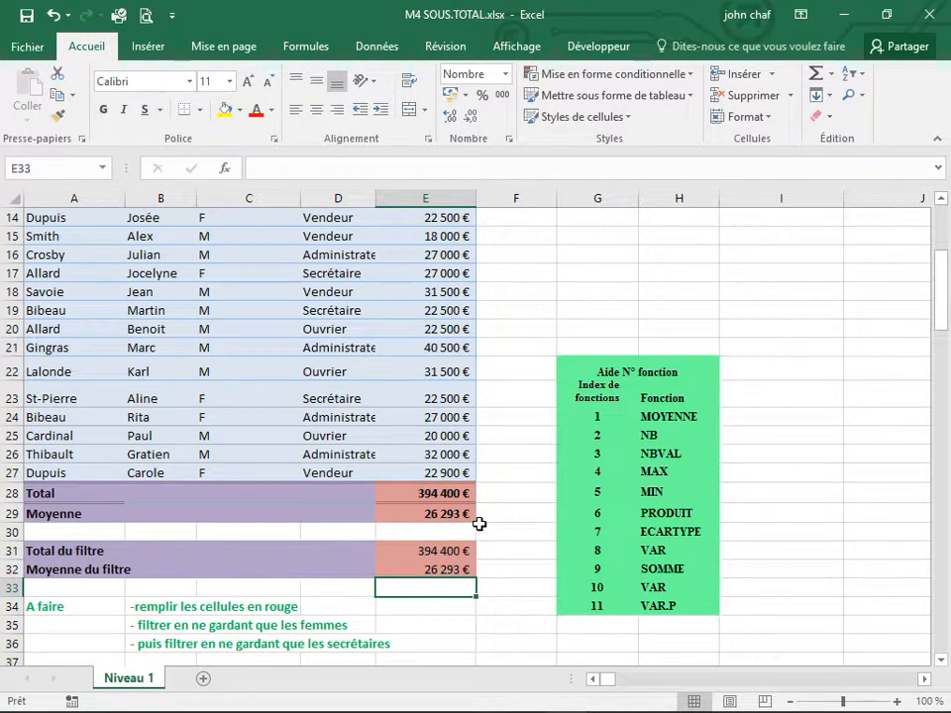
Filter the SEXE column of the salary table to keep only the women (F)
{"action": "scroll", "coordinate": [479, 523], "scroll_direction": "down", "scroll_amount": 1}
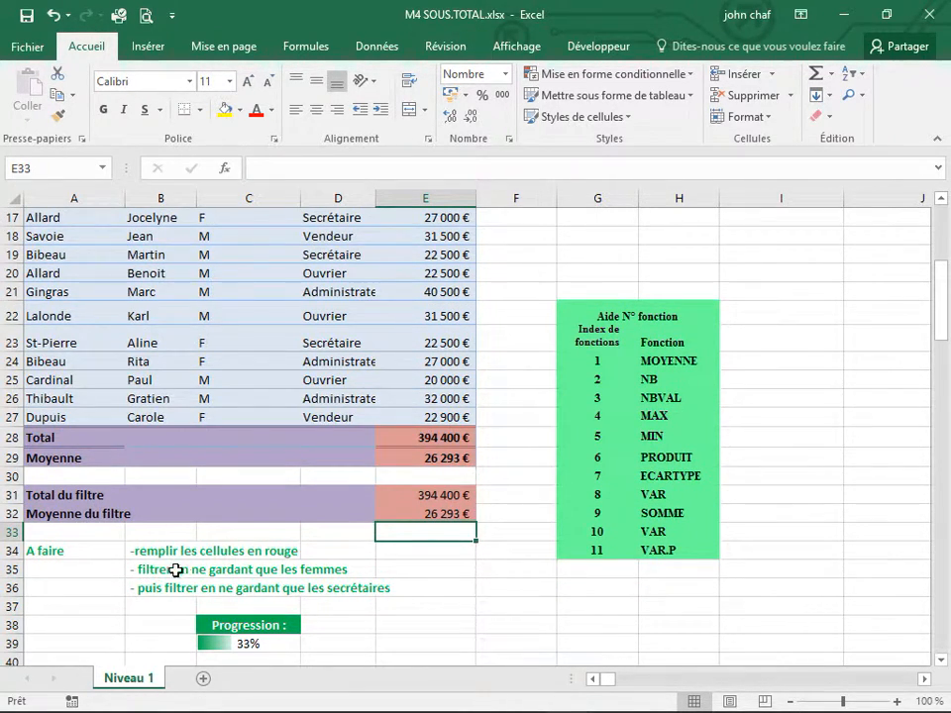
{"action": "scroll", "coordinate": [221, 440], "scroll_direction": "up", "scroll_amount": 2}
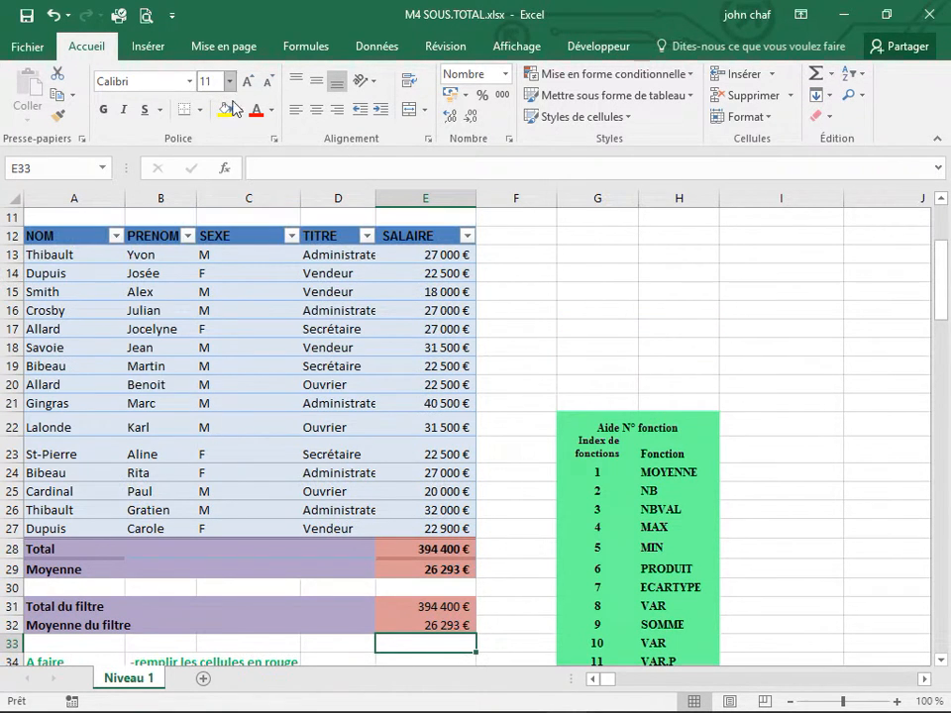
{"action": "left_click", "coordinate": [291, 236]}
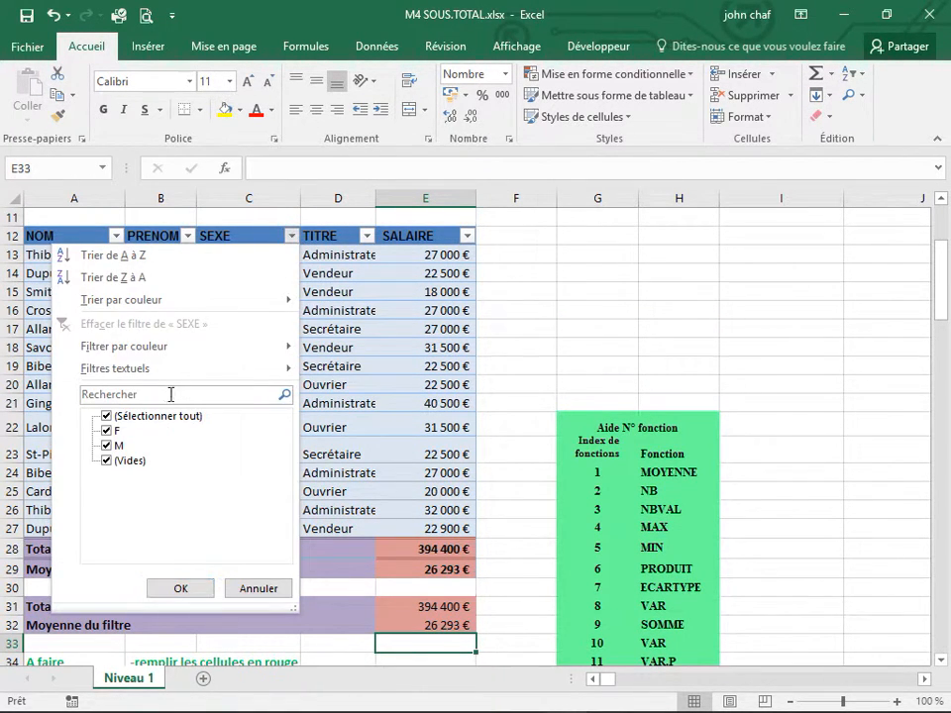
{"action": "left_click", "coordinate": [101, 417]}
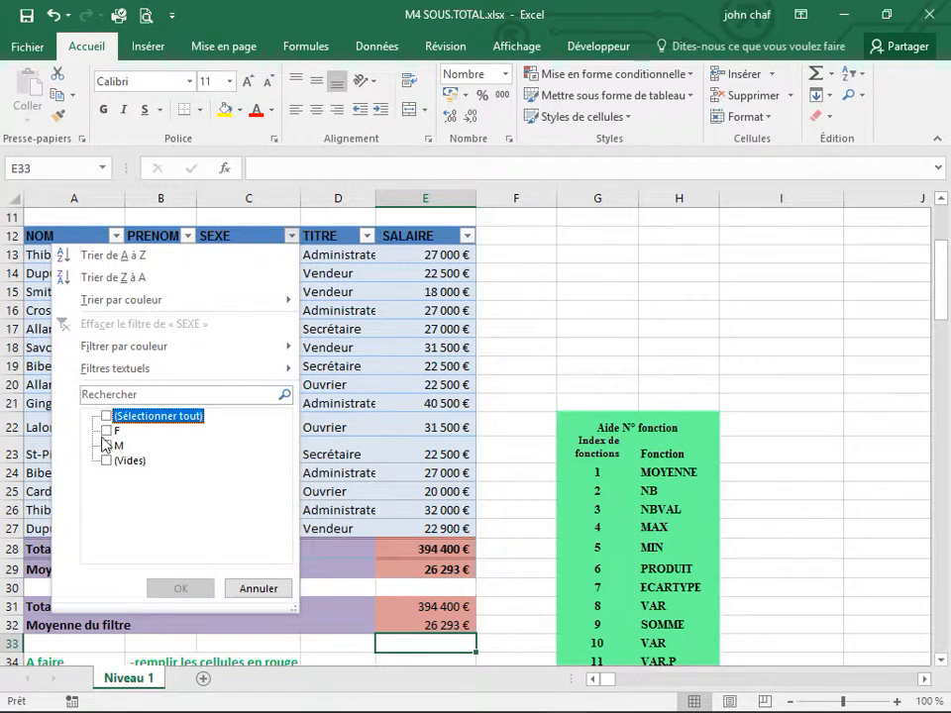
{"action": "left_click", "coordinate": [105, 432]}
{"action": "left_click", "coordinate": [184, 590]}
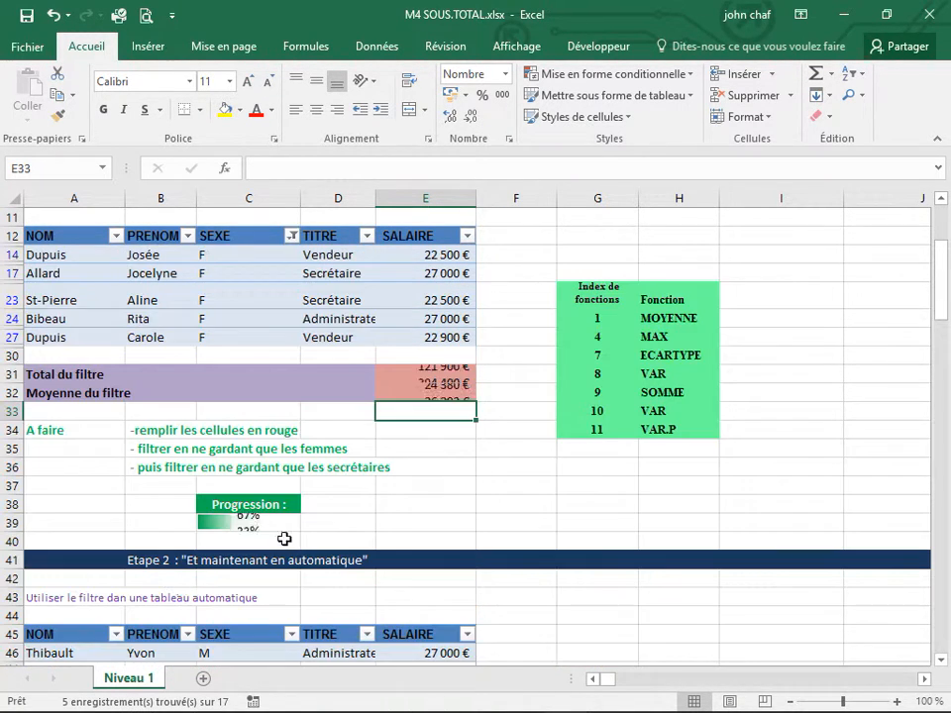
Add the blank entries (Vides) to the SEXE filter so the Total and Moyenne rows stay displayed
{"action": "scroll", "coordinate": [494, 439], "scroll_direction": "up", "scroll_amount": 2}
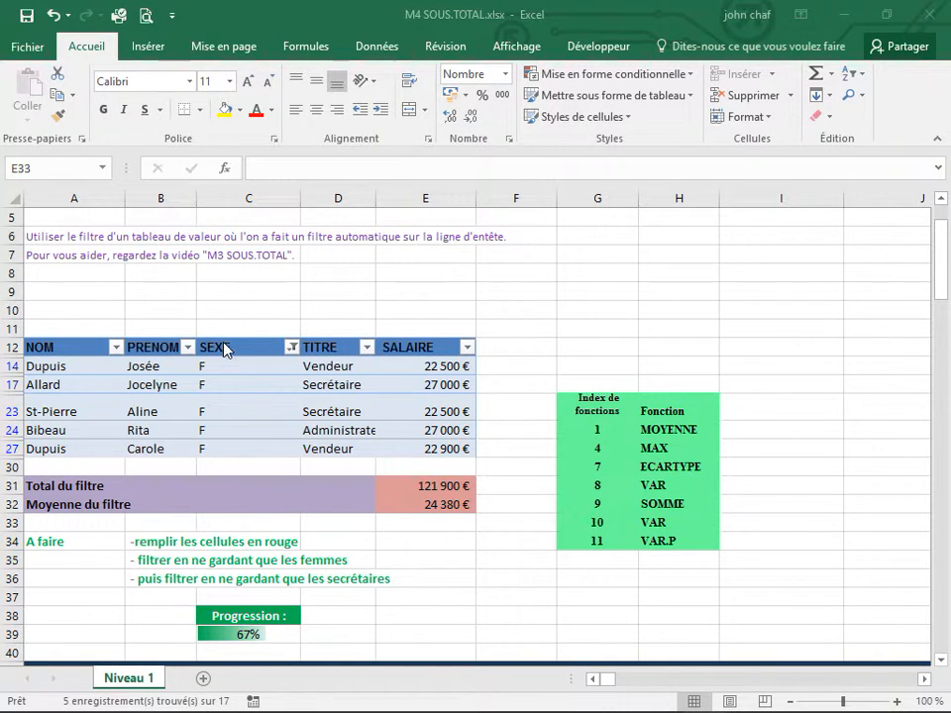
{"action": "left_click", "coordinate": [292, 348]}
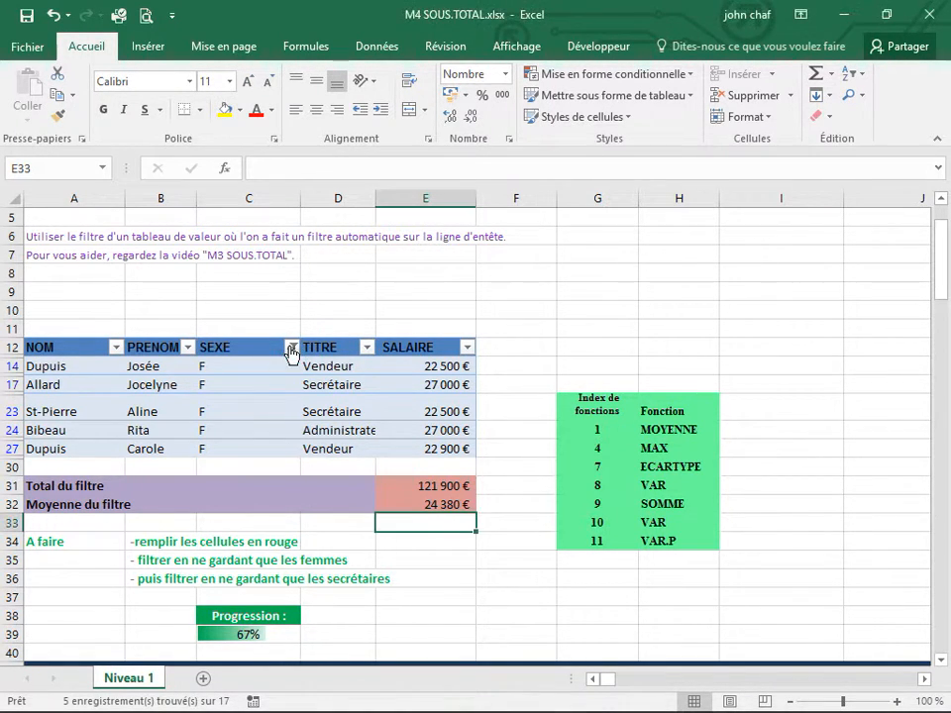
{"action": "left_click", "coordinate": [92, 556]}
{"action": "left_click", "coordinate": [166, 683]}
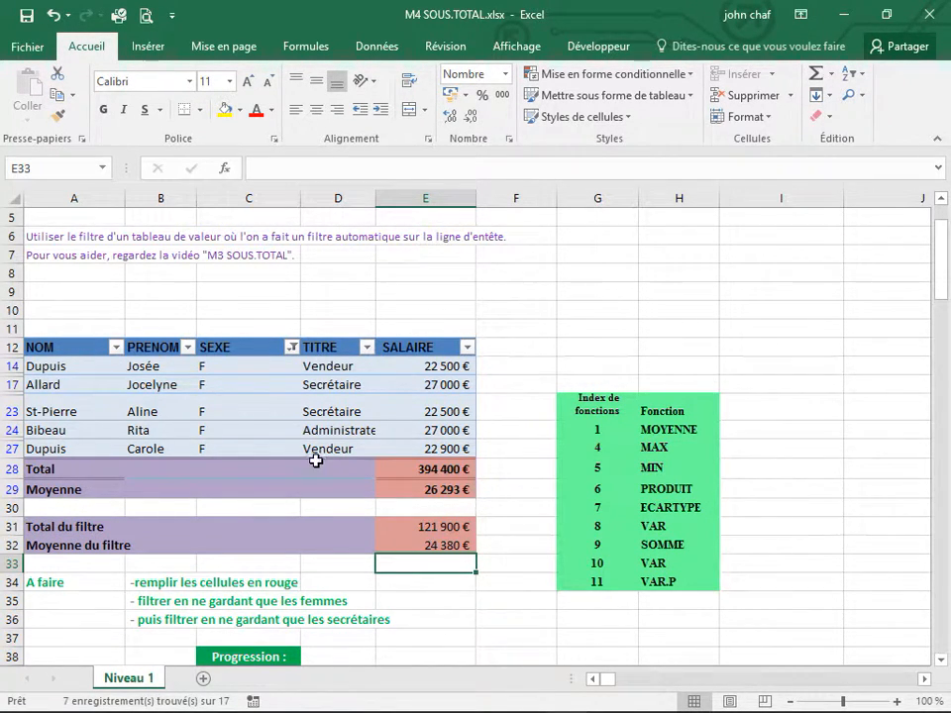
Filter the TITRE column to keep Secrétaire and (Vides), excluding Administrateur and Vendeur
{"action": "left_click", "coordinate": [367, 348]}
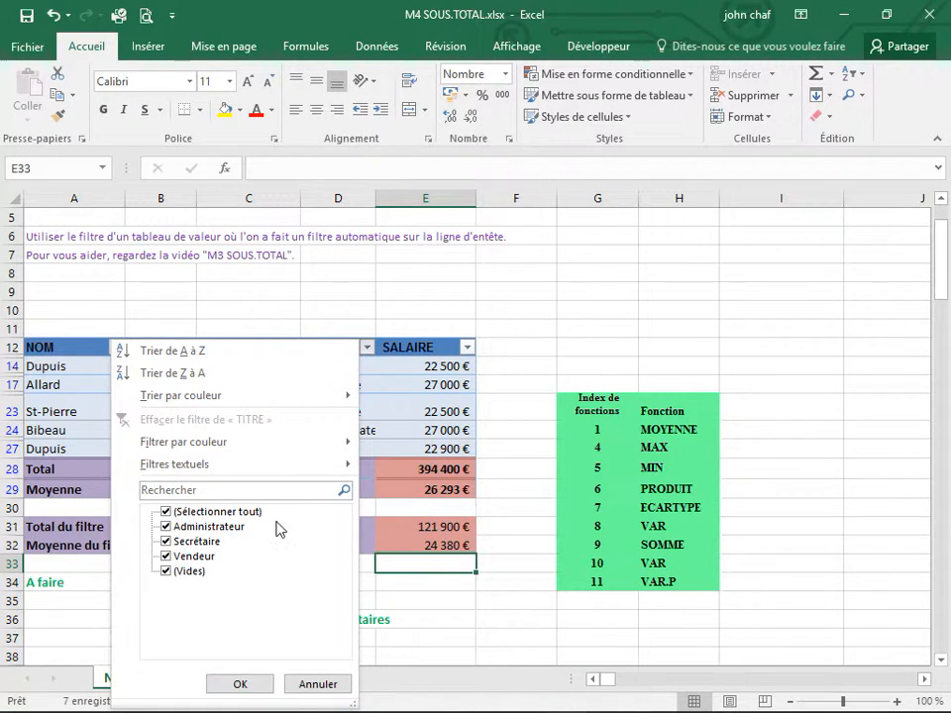
{"action": "left_click", "coordinate": [166, 558]}
{"action": "left_click", "coordinate": [166, 527]}
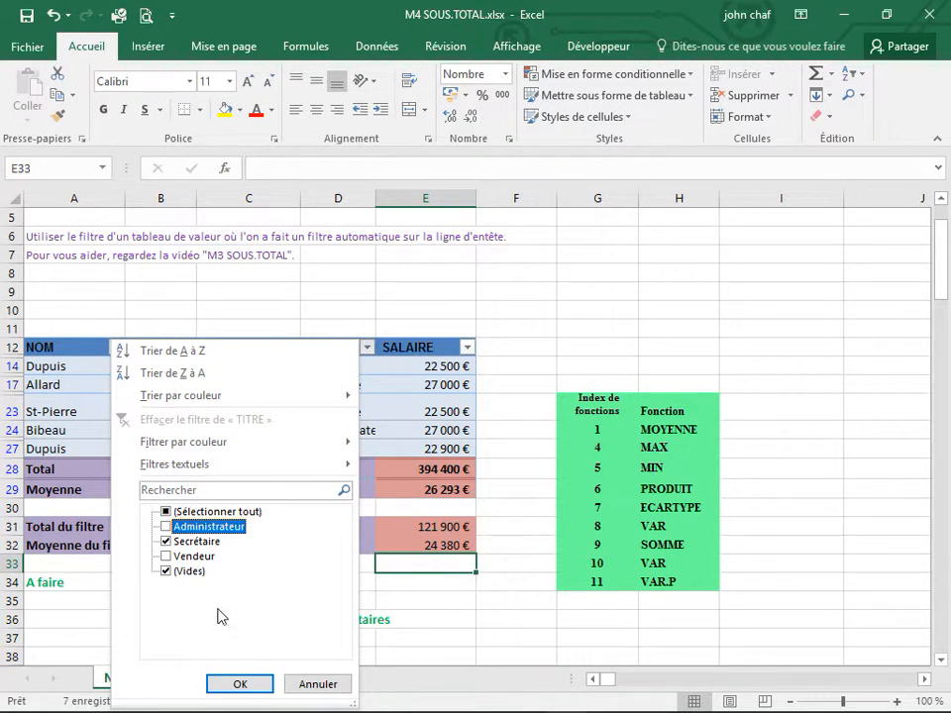
{"action": "left_click", "coordinate": [237, 683]}
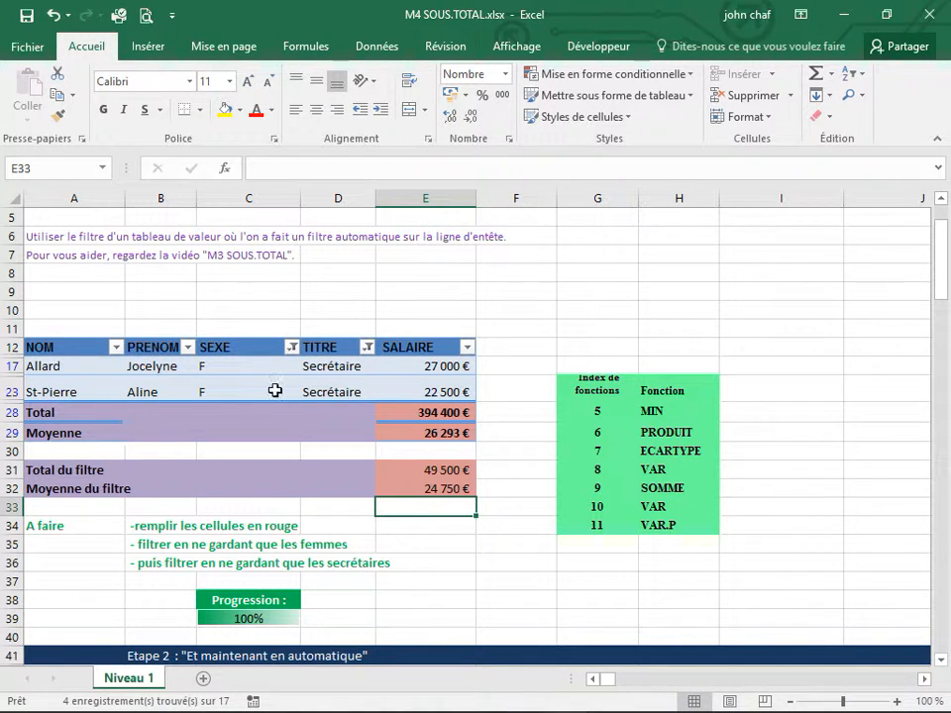
{"action": "left_click", "coordinate": [150, 48]}
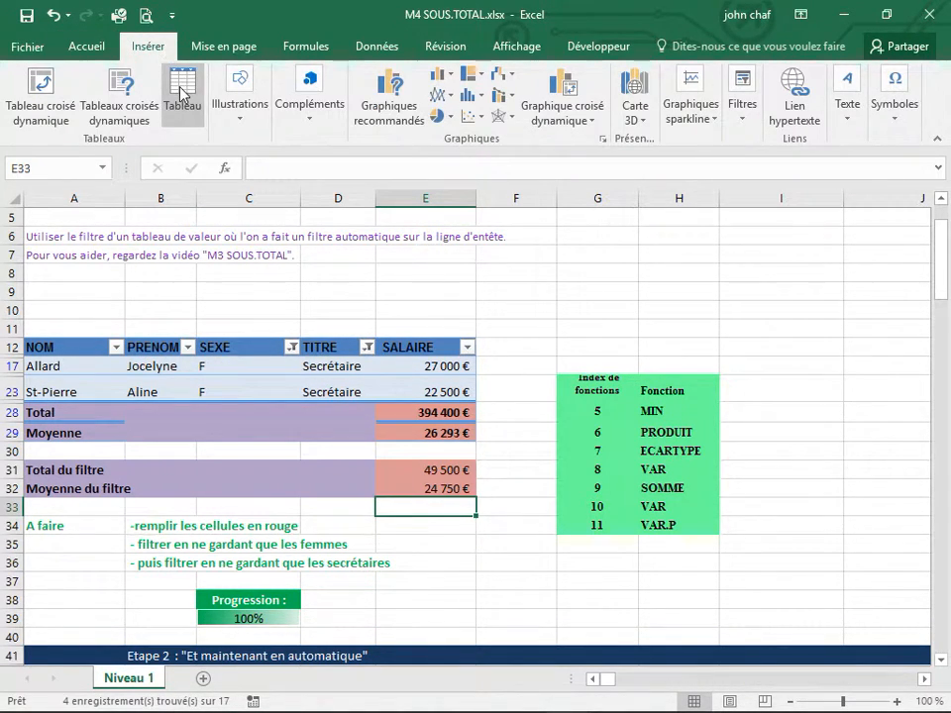
{"action": "left_click", "coordinate": [84, 45]}
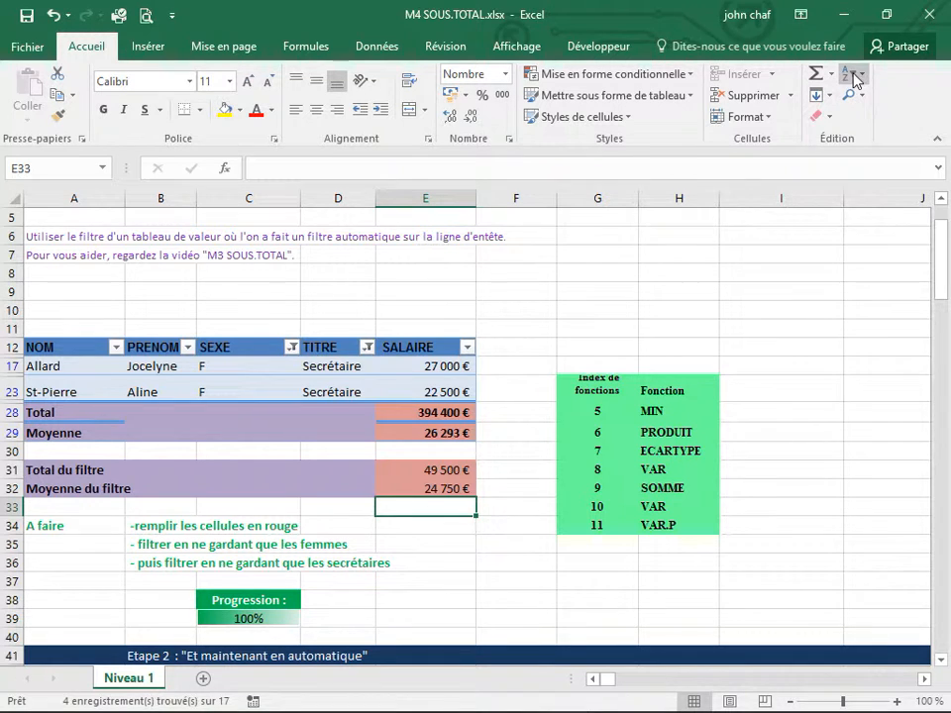
{"action": "left_click", "coordinate": [432, 305]}
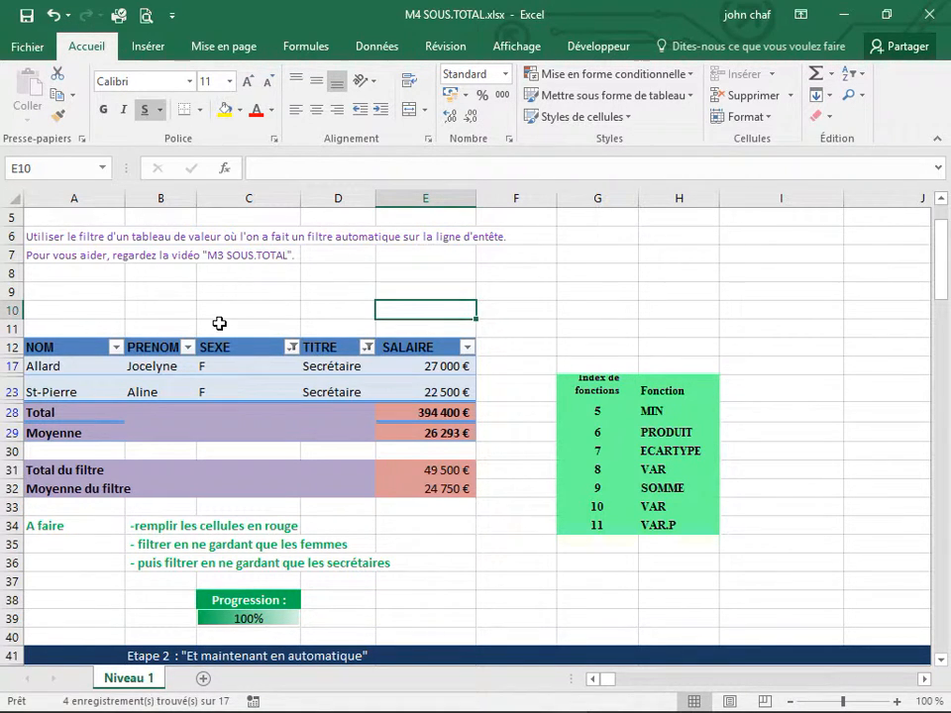
Examine the Ligne Total option in the table design settings of the Etape 2 salary table
{"action": "scroll", "coordinate": [360, 395], "scroll_direction": "down", "scroll_amount": 1}
{"action": "scroll", "coordinate": [317, 454], "scroll_direction": "down", "scroll_amount": 2}
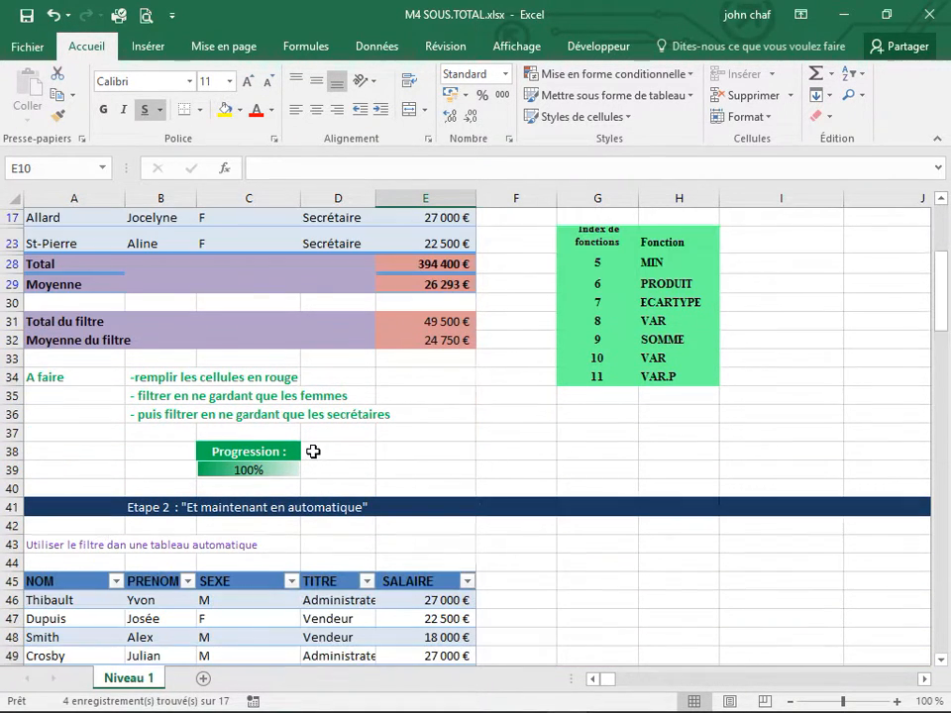
{"action": "scroll", "coordinate": [389, 365], "scroll_direction": "down", "scroll_amount": 1}
{"action": "scroll", "coordinate": [431, 404], "scroll_direction": "down", "scroll_amount": 4}
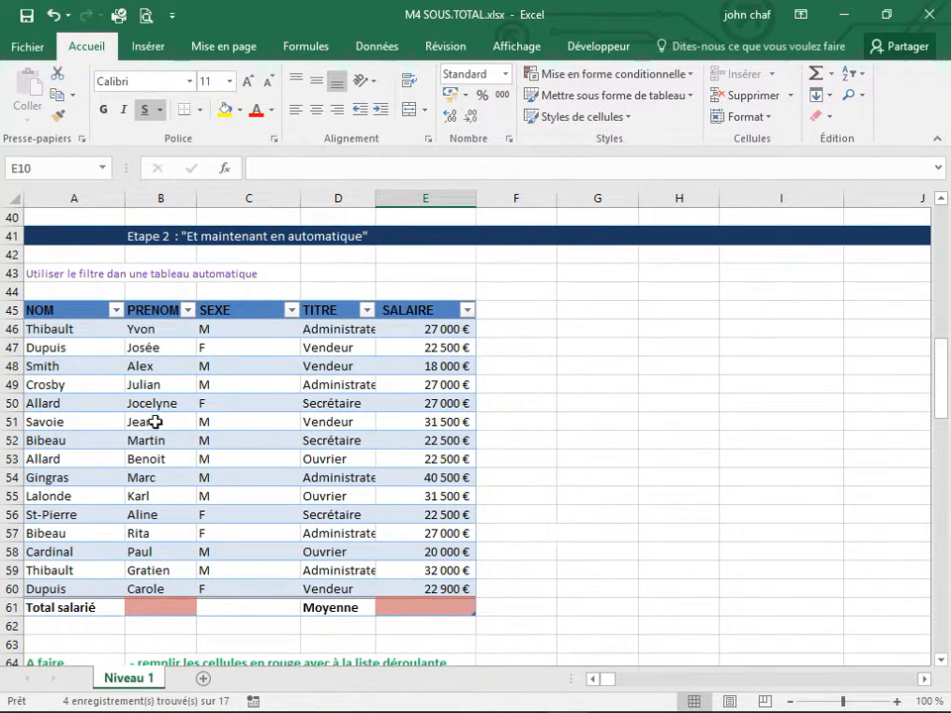
{"action": "left_click", "coordinate": [220, 423]}
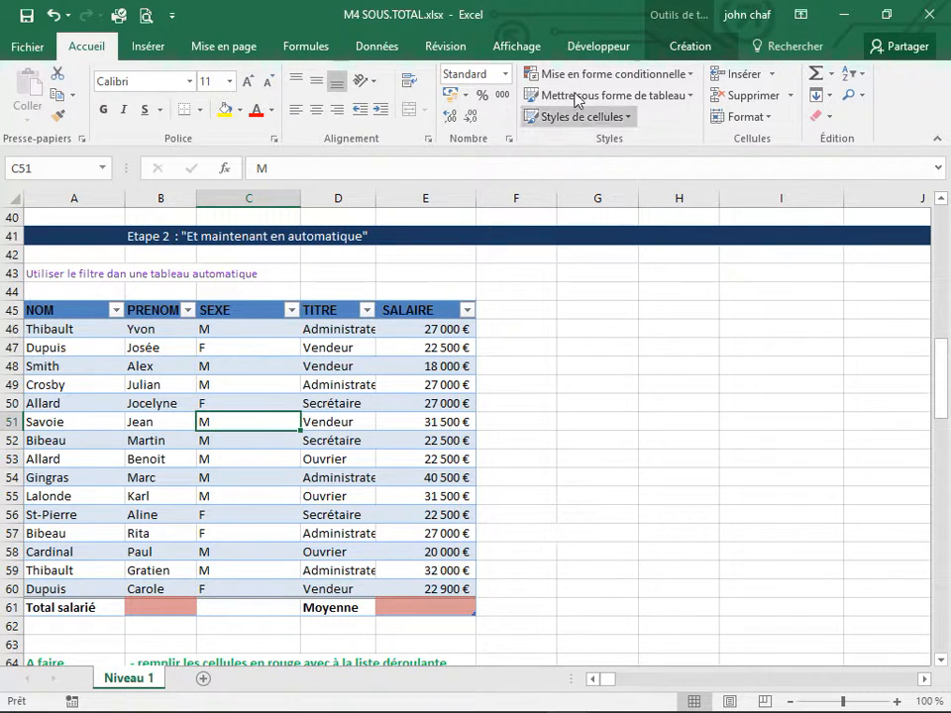
{"action": "left_click", "coordinate": [685, 47]}
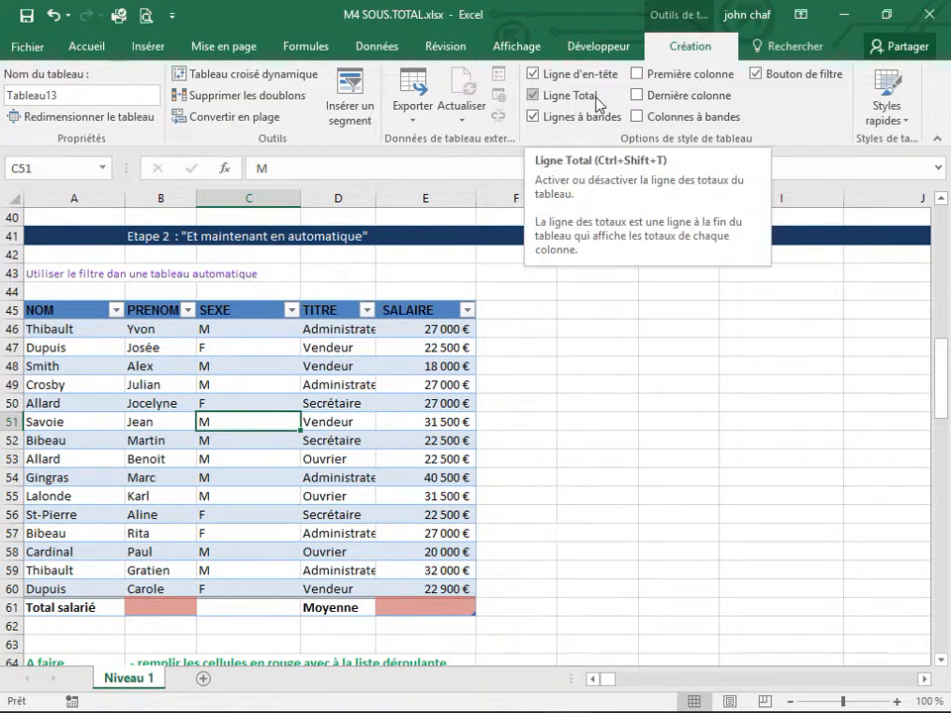
{"action": "left_click", "coordinate": [509, 520]}
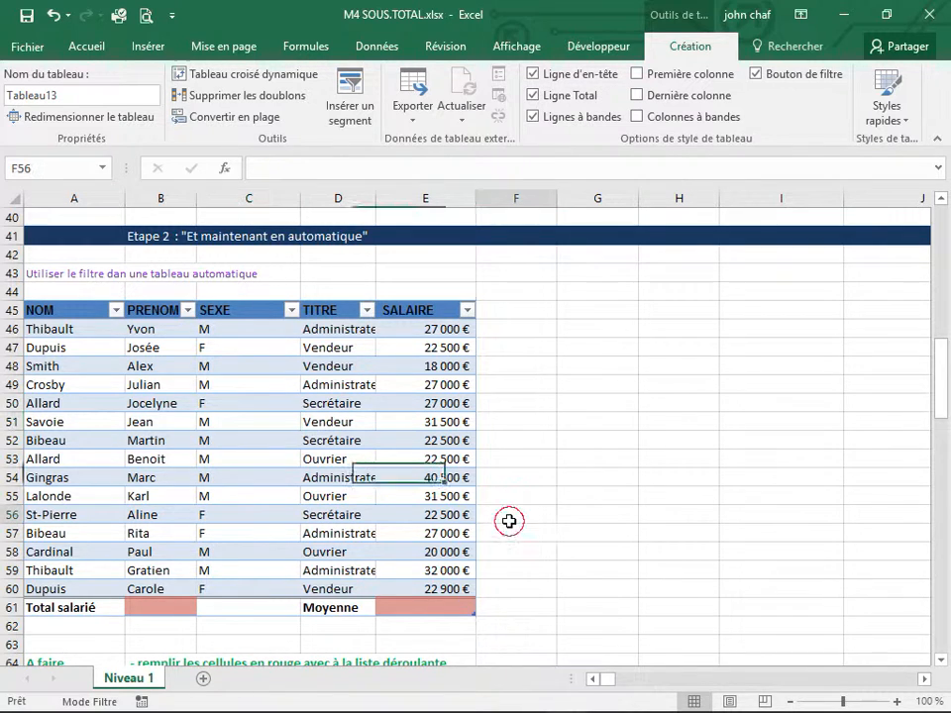
Set the total-row cell E61 in the SALAIRE column to the Moyenne function and review the formula Excel generates
{"action": "scroll", "coordinate": [168, 498], "scroll_direction": "down", "scroll_amount": 1}
{"action": "scroll", "coordinate": [168, 499], "scroll_direction": "down", "scroll_amount": 1}
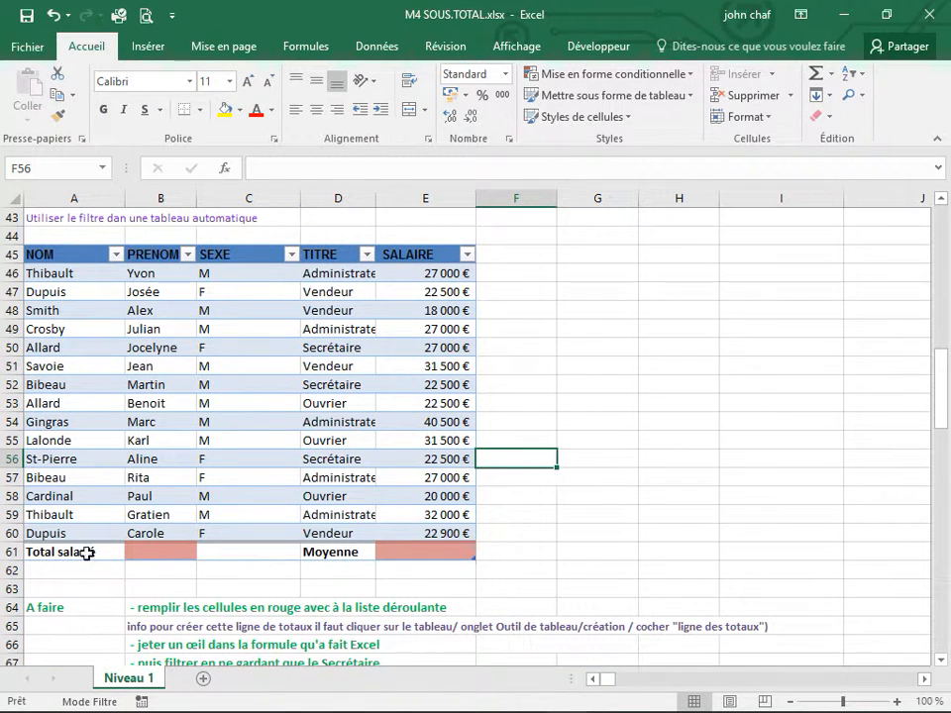
{"action": "left_click", "coordinate": [413, 552]}
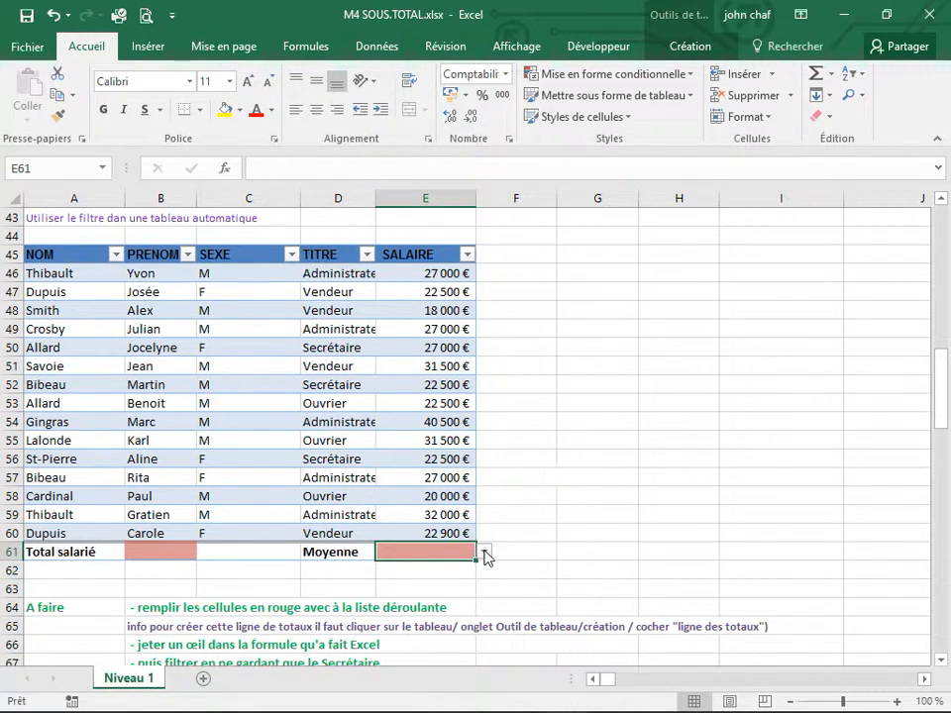
{"action": "left_click", "coordinate": [484, 554]}
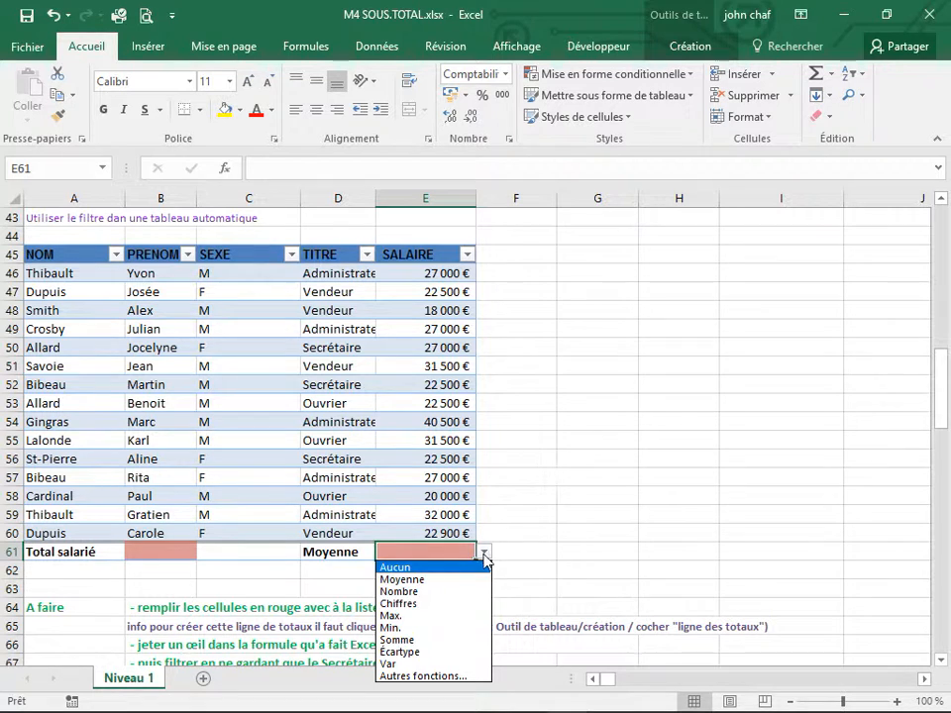
{"action": "left_click", "coordinate": [401, 579]}
{"action": "left_click", "coordinate": [427, 571]}
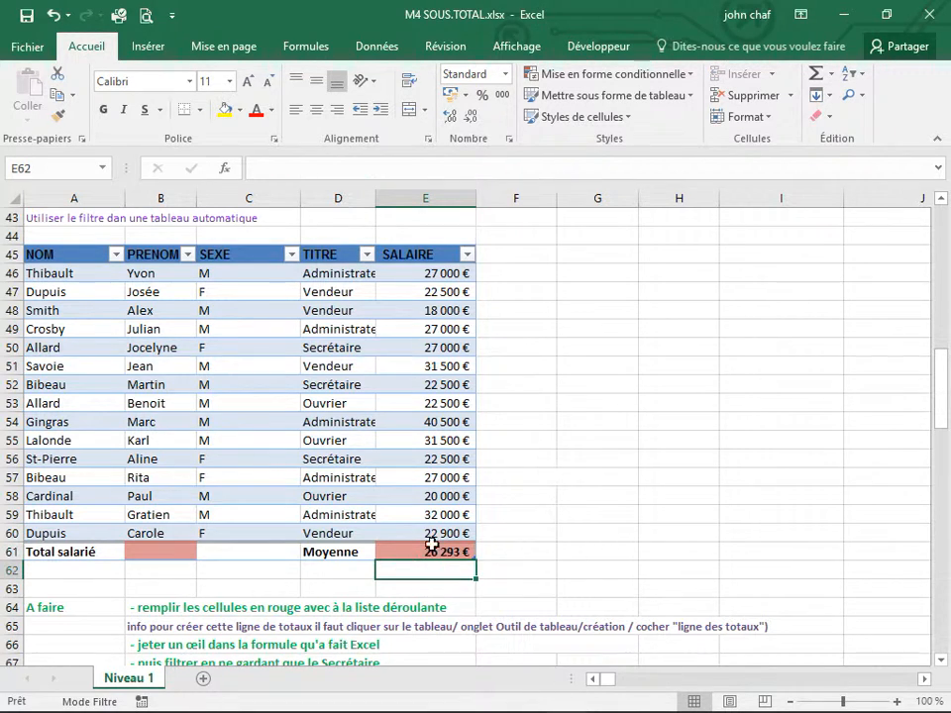
{"action": "scroll", "coordinate": [517, 511], "scroll_direction": "down", "scroll_amount": 1}
{"action": "scroll", "coordinate": [520, 517], "scroll_direction": "up", "scroll_amount": 1}
{"action": "left_click", "coordinate": [421, 551]}
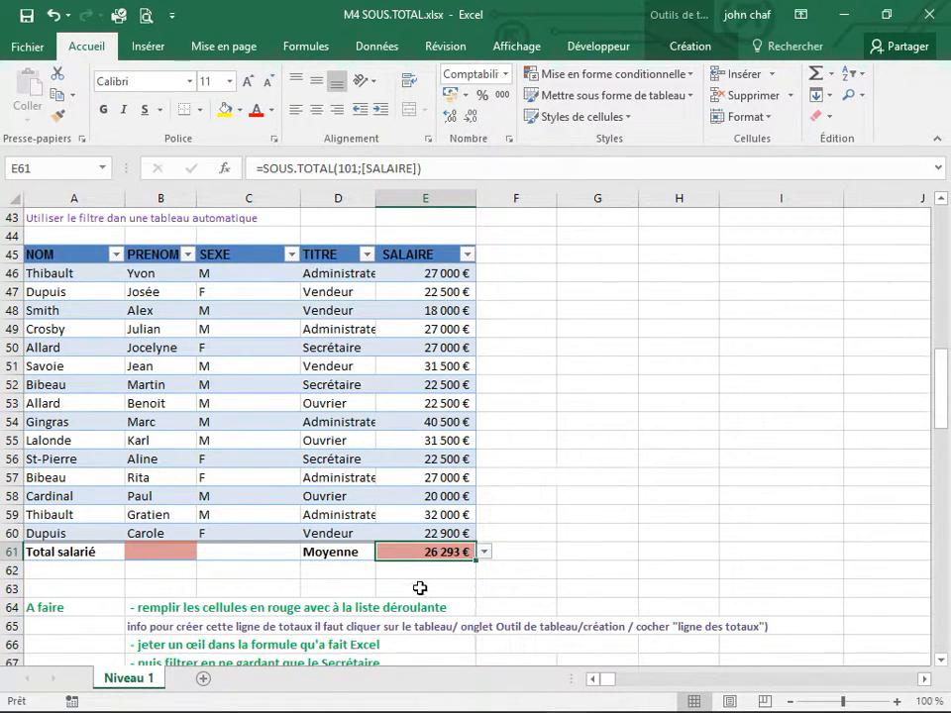
{"action": "left_click", "coordinate": [253, 586]}
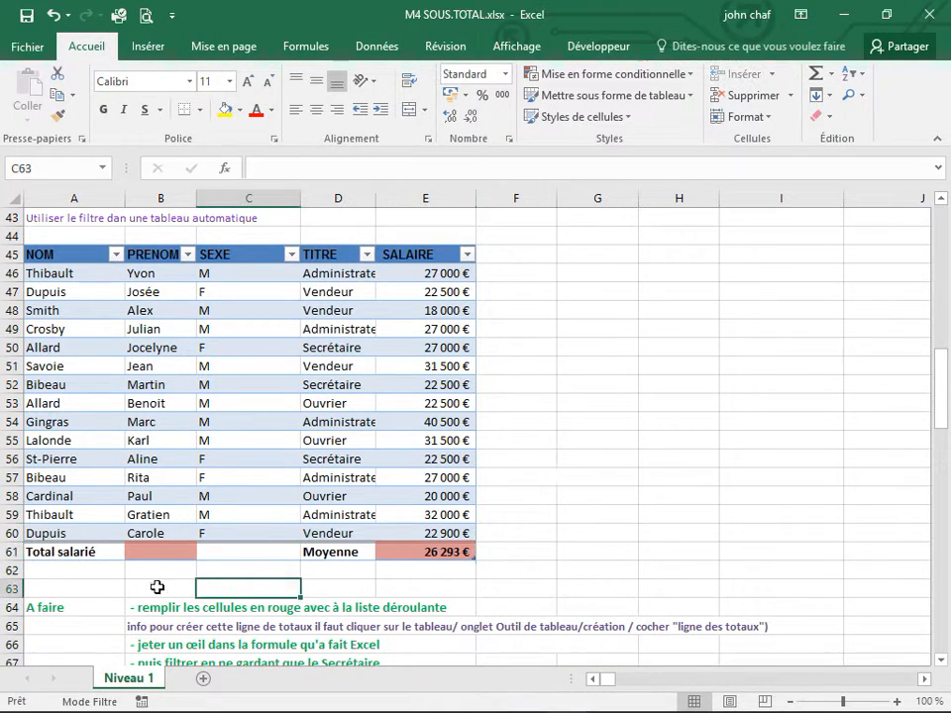
Set the Total salarié cell B61 in the PRENOM column to the Nombre function to count the employees
{"action": "left_click", "coordinate": [173, 555]}
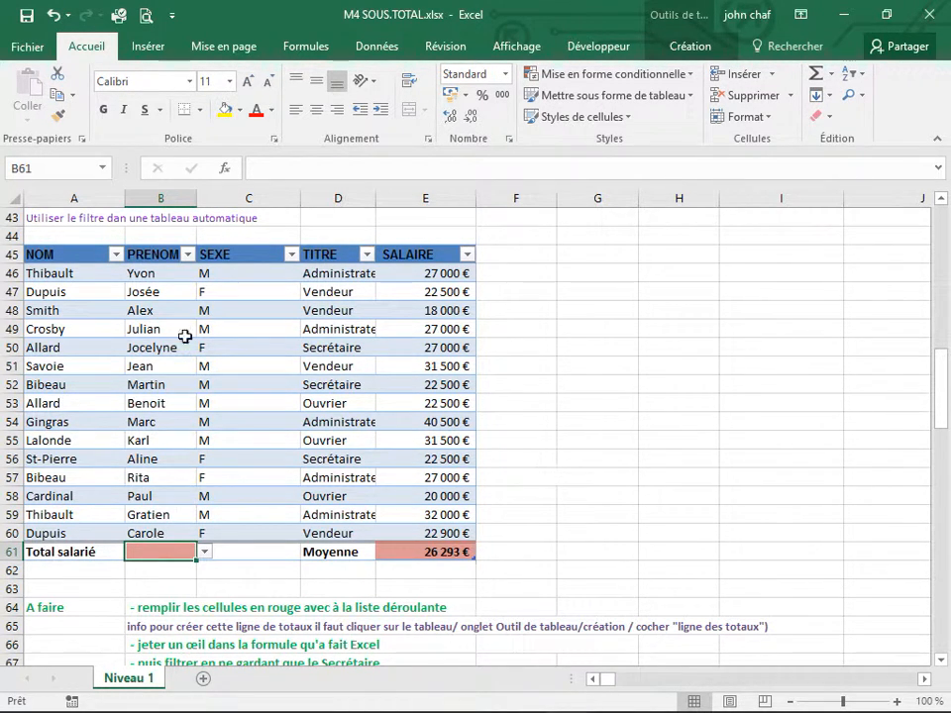
{"action": "left_click", "coordinate": [205, 552]}
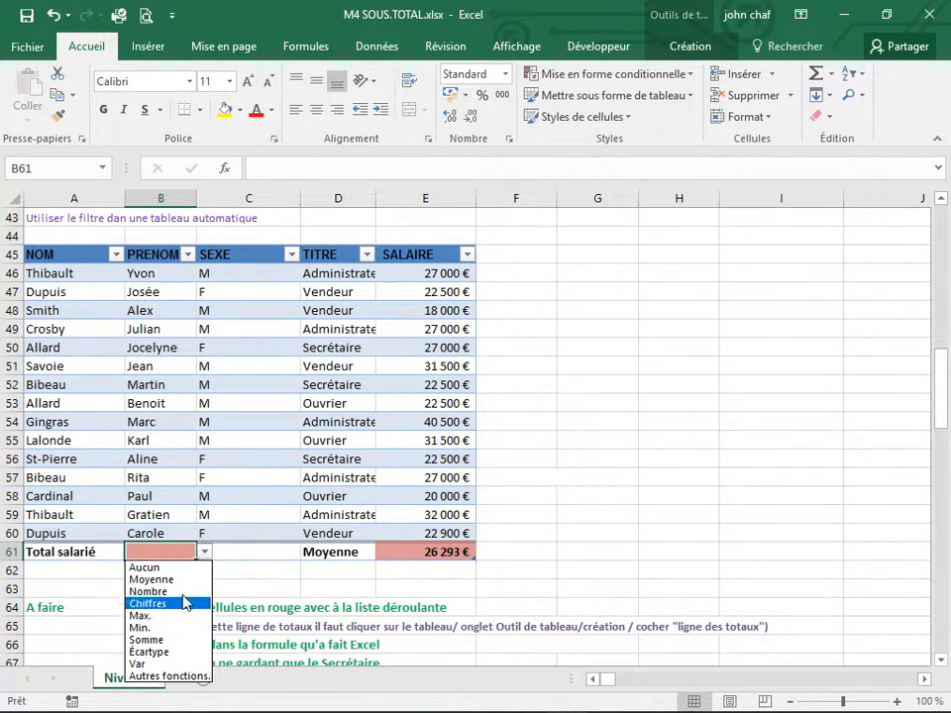
{"action": "left_click", "coordinate": [171, 593]}
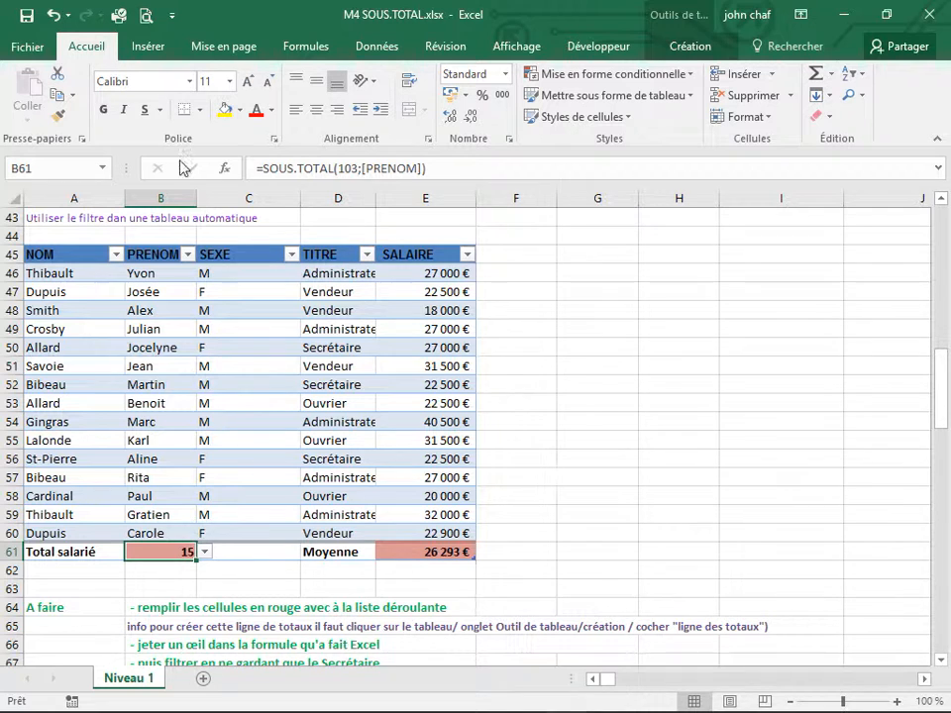
{"action": "left_click", "coordinate": [221, 570]}
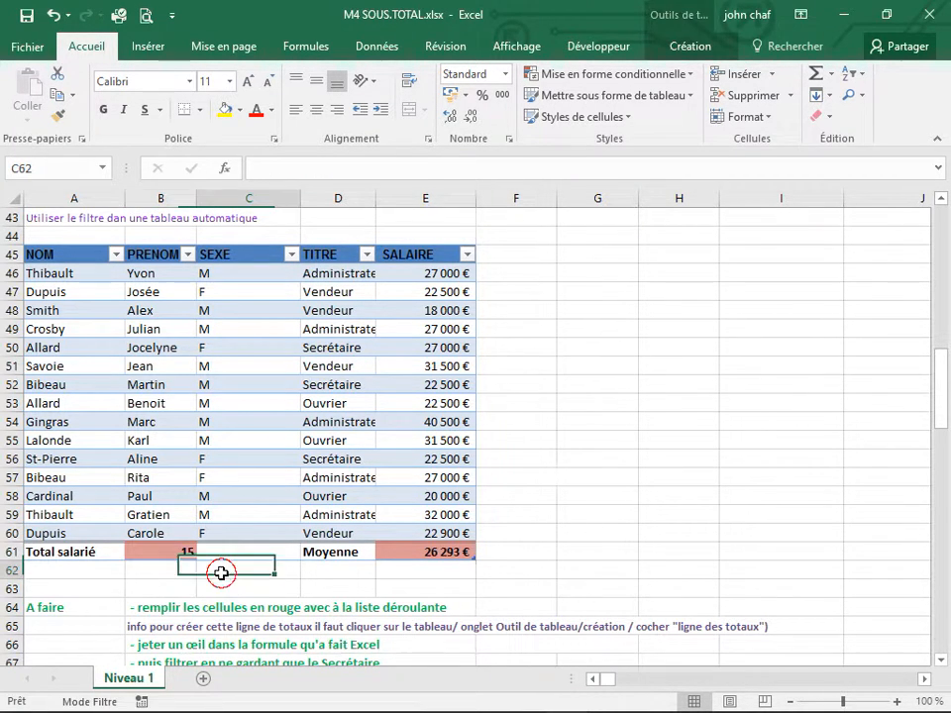
Filter the TITRE column of the Etape 2 table to keep only Secrétaire, excluding Administrateur, Ouvrier and Vendeur
{"action": "scroll", "coordinate": [248, 463], "scroll_direction": "down", "scroll_amount": 1}
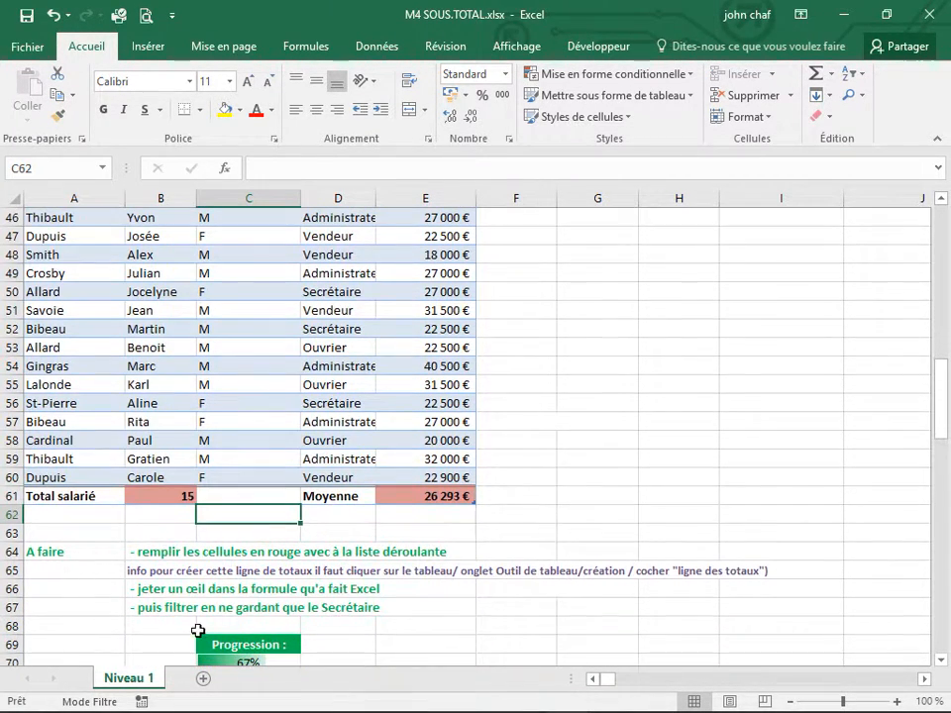
{"action": "scroll", "coordinate": [370, 571], "scroll_direction": "up", "scroll_amount": 1}
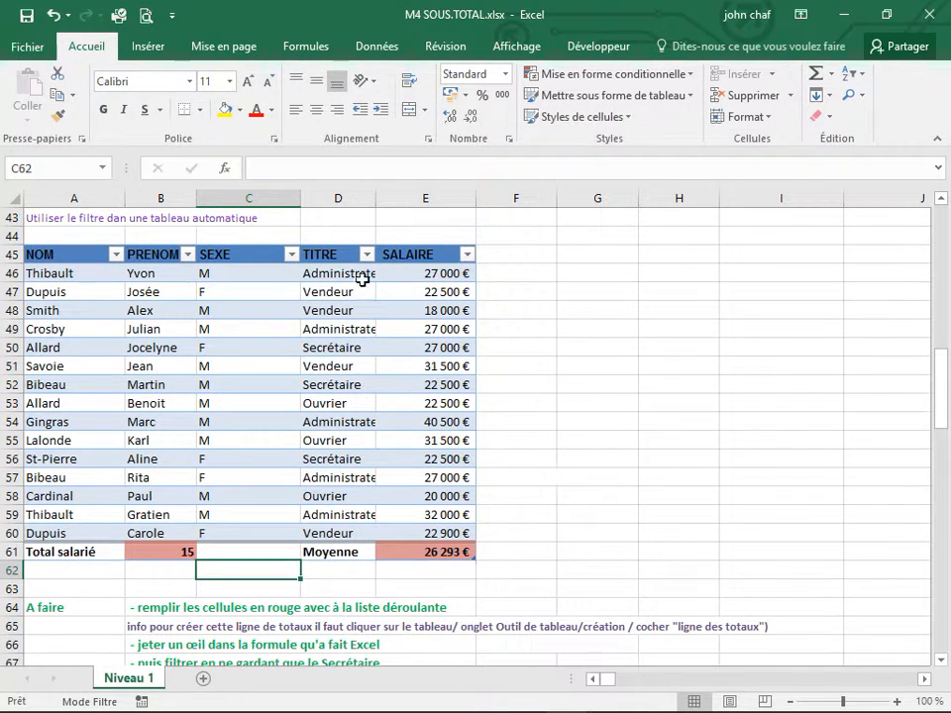
{"action": "left_click", "coordinate": [367, 259]}
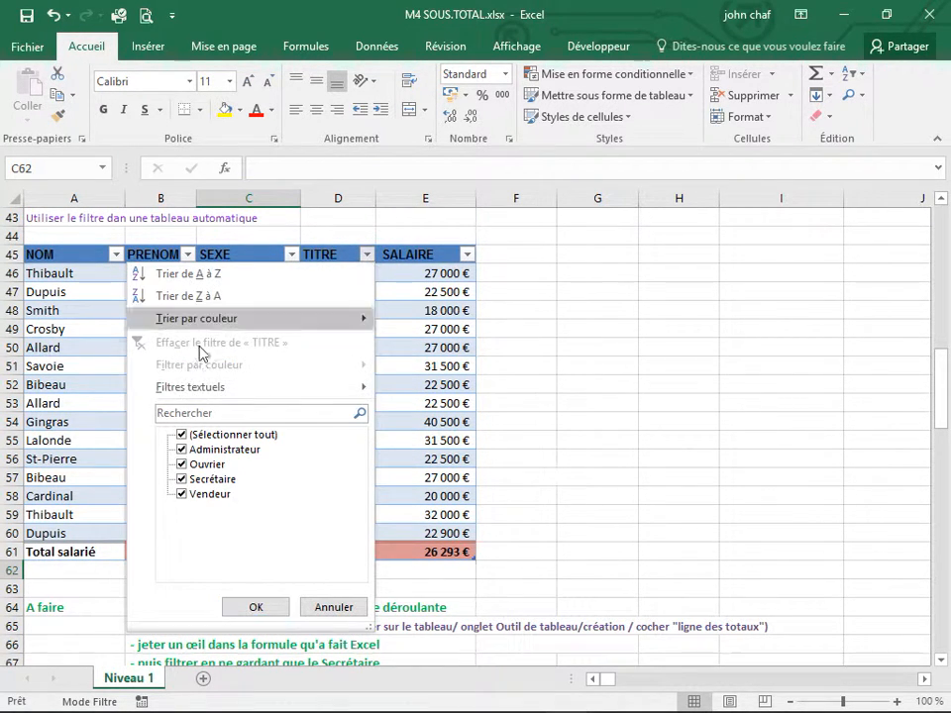
{"action": "left_click", "coordinate": [181, 463]}
{"action": "left_click", "coordinate": [181, 493]}
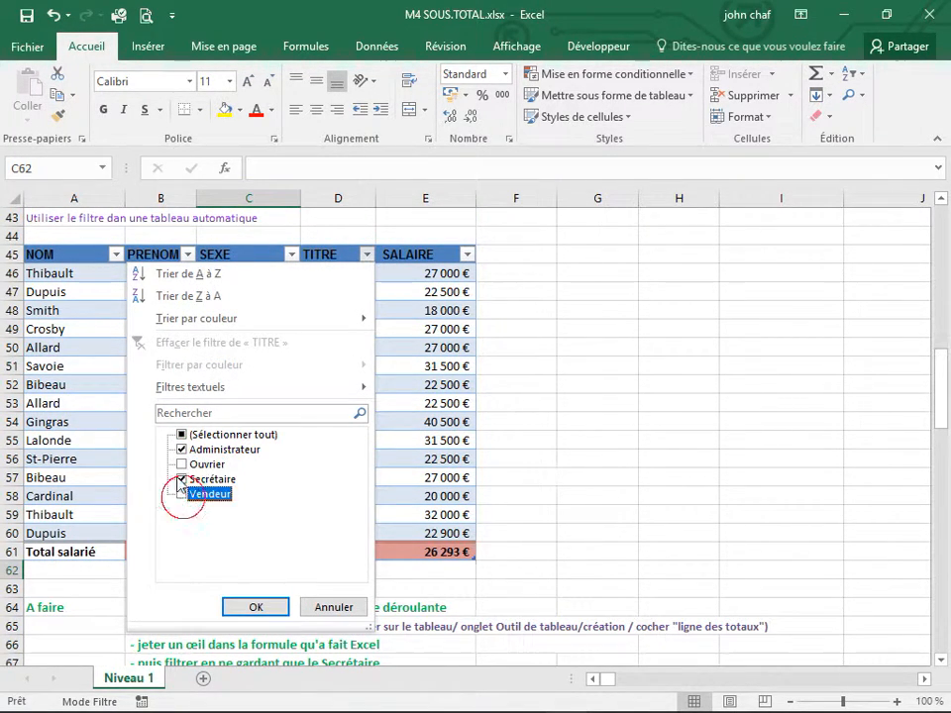
{"action": "left_click", "coordinate": [181, 448]}
{"action": "left_click", "coordinate": [252, 604]}
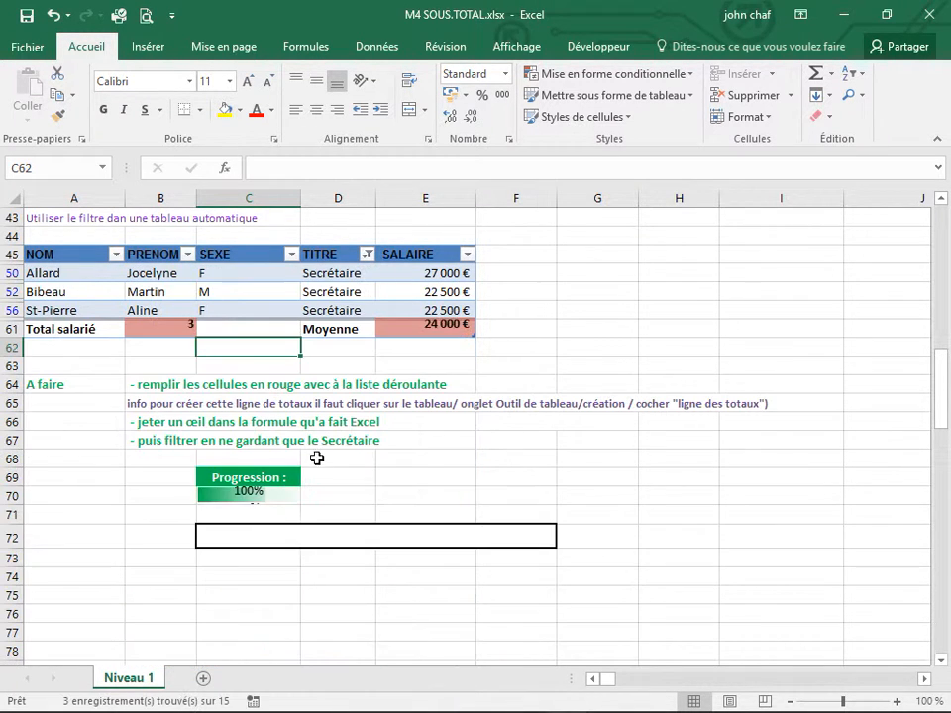
Review the filtered Etape 2 table and inspect the formula behind the salary average in cell E61
{"action": "scroll", "coordinate": [382, 538], "scroll_direction": "up", "scroll_amount": 1}
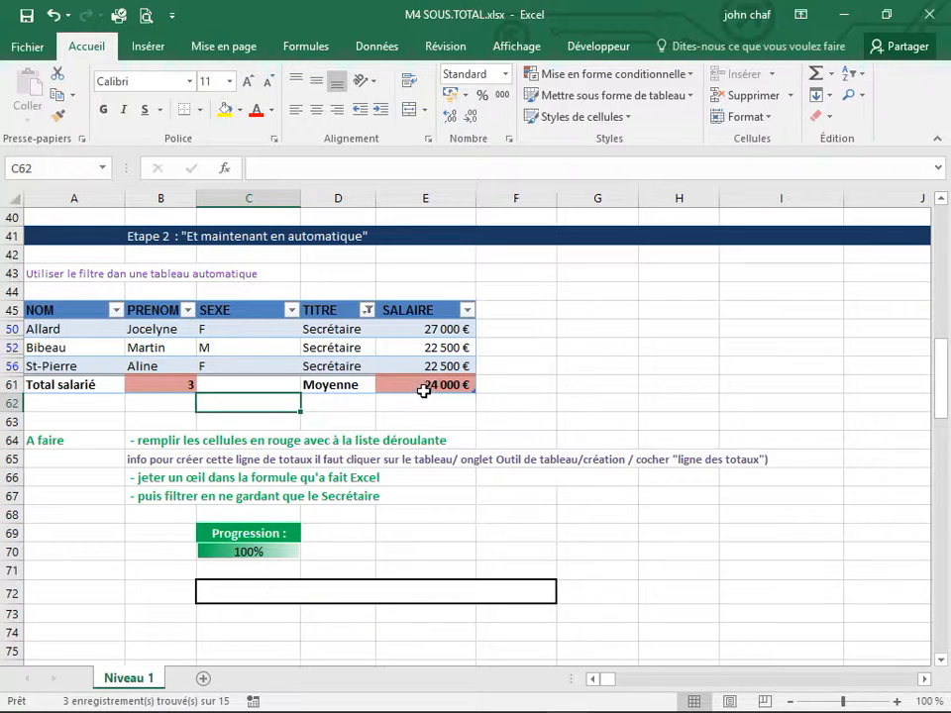
{"action": "scroll", "coordinate": [419, 467], "scroll_direction": "up", "scroll_amount": 1}
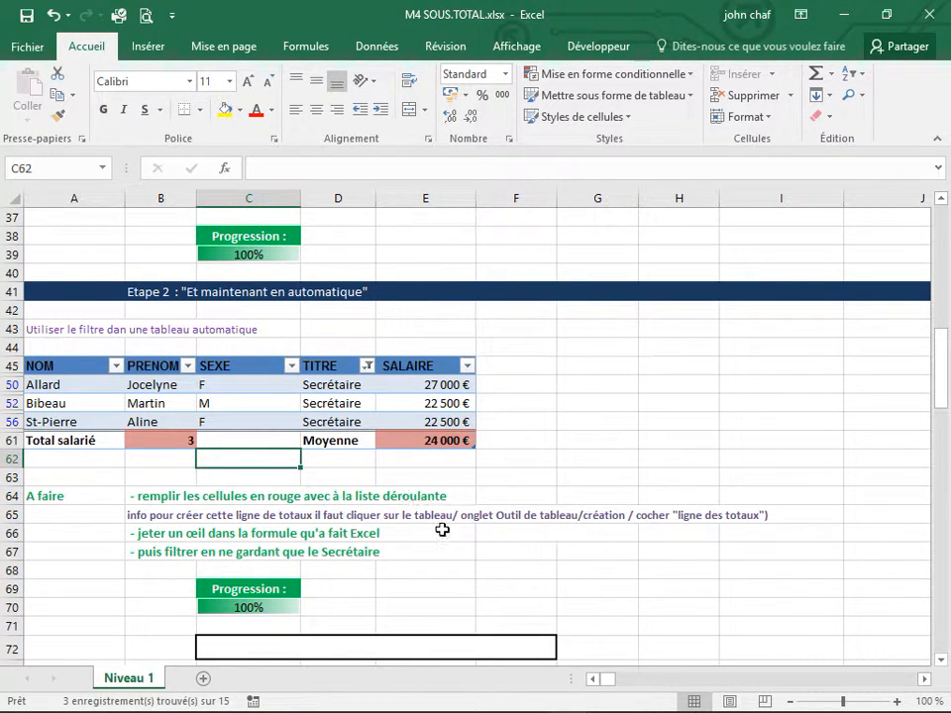
{"action": "scroll", "coordinate": [468, 559], "scroll_direction": "up", "scroll_amount": 1}
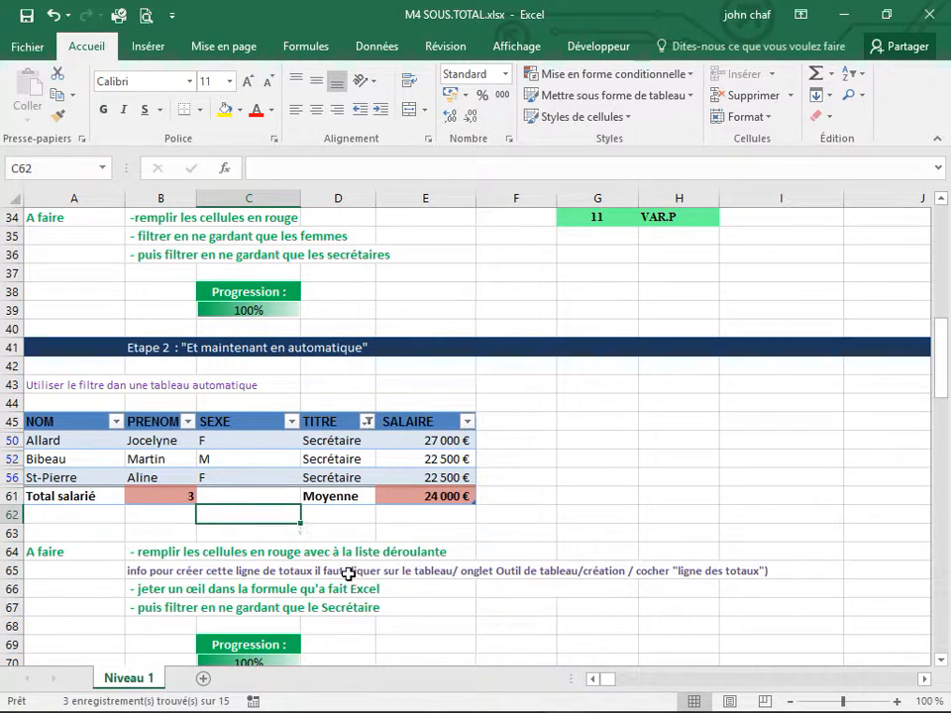
{"action": "left_click", "coordinate": [400, 497]}
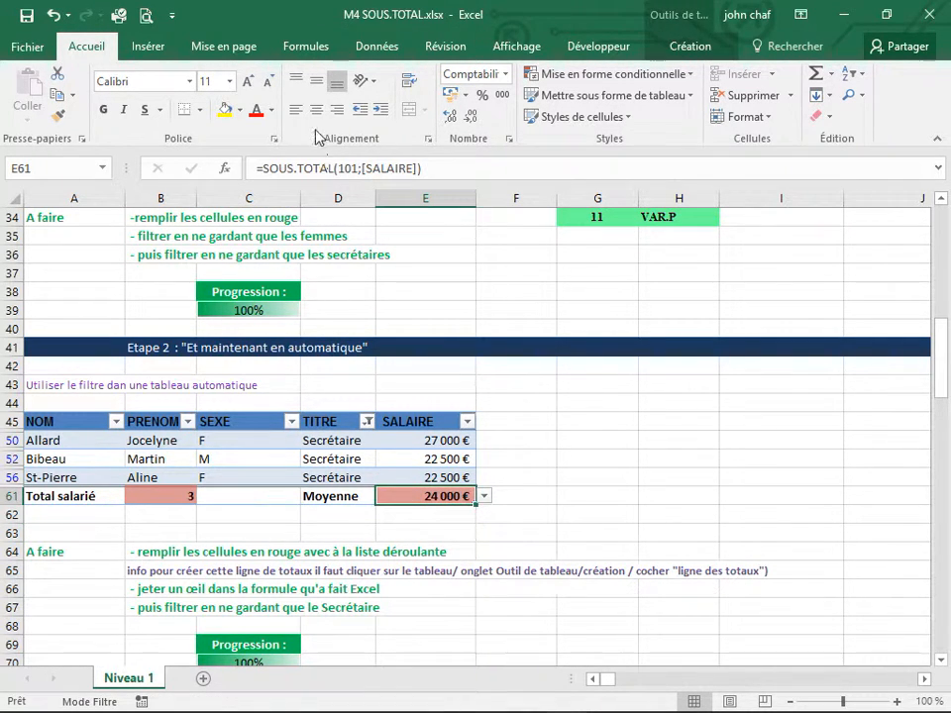